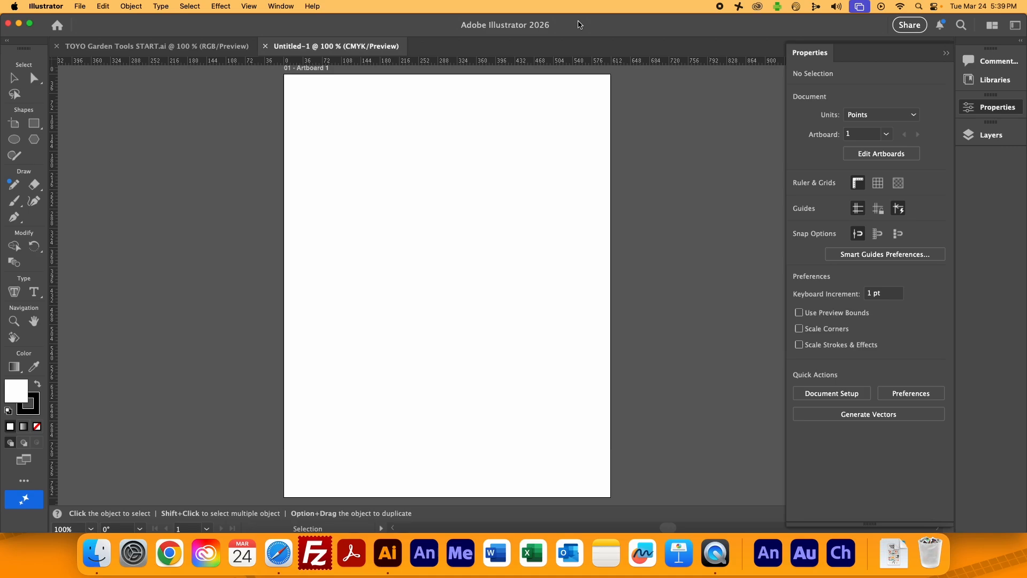
# Show the Color panel and move it next to the artboard's edge, then close it
pyautogui.click(280, 6)
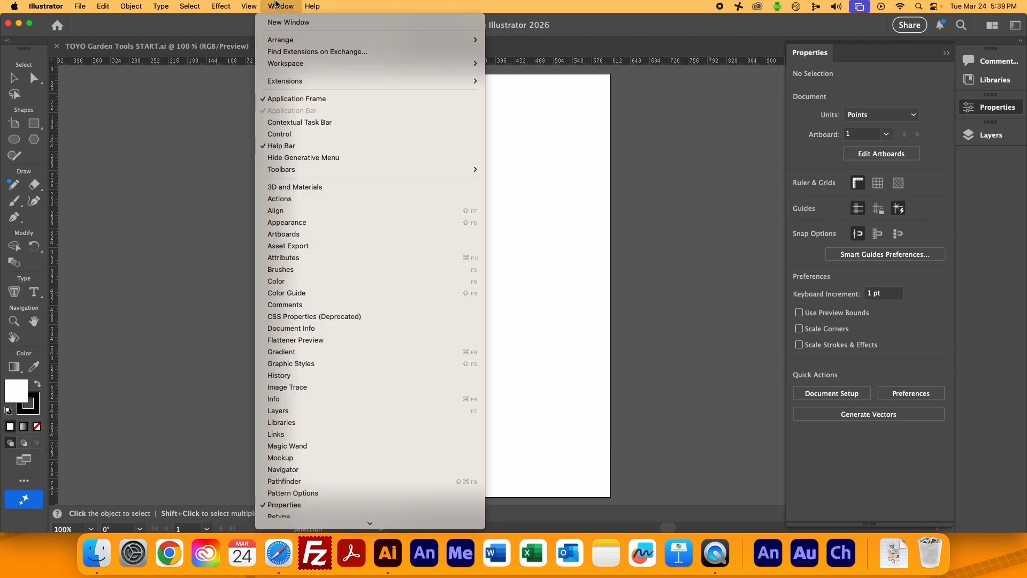
pyautogui.click(300, 280)
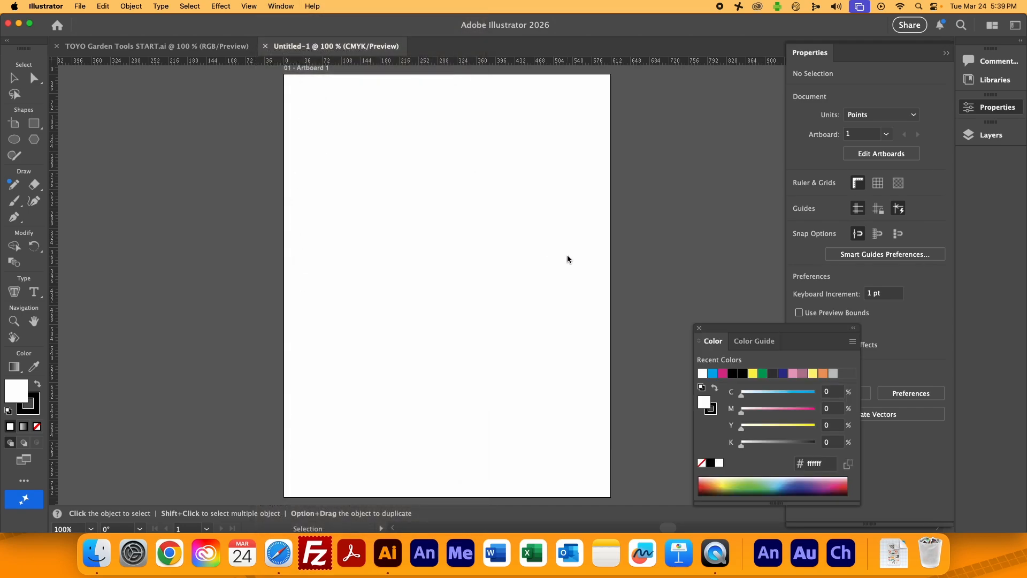
pyautogui.moveTo(794, 332); pyautogui.dragTo(722, 202)
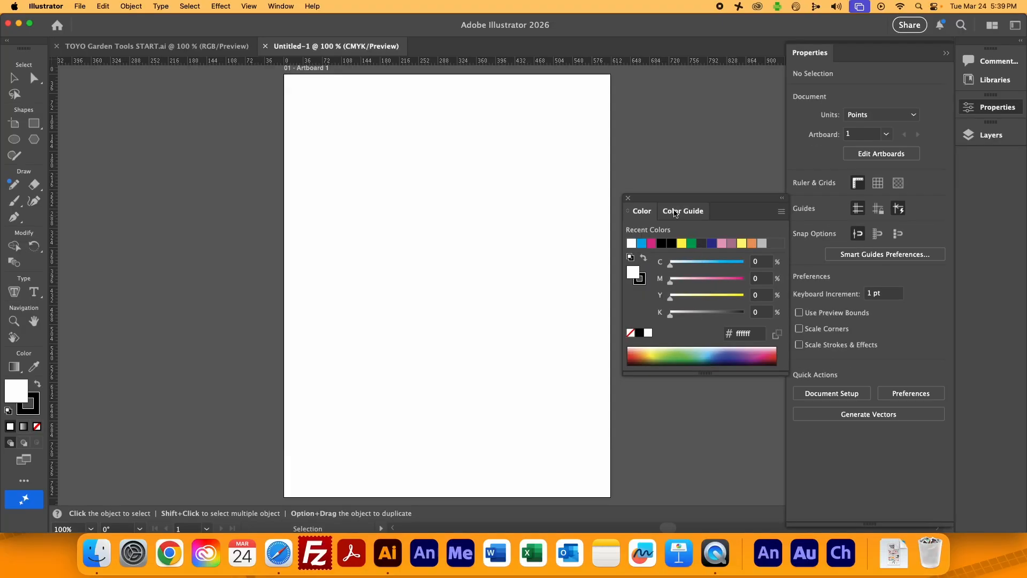
pyautogui.click(453, 86)
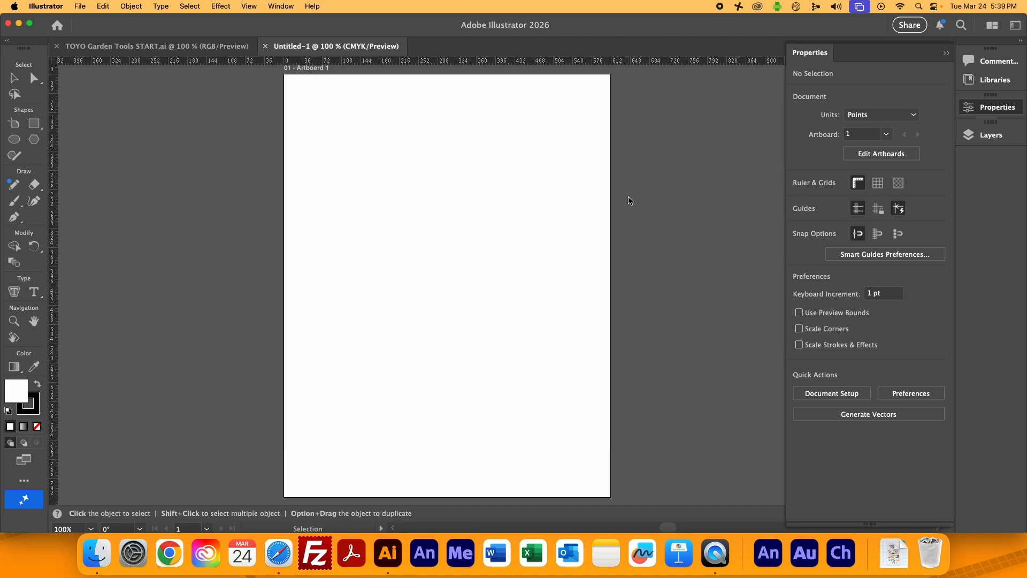
# Prepare the Rectangle tool with no stroke and a bright cyan-blue fill
pyautogui.click(35, 126)
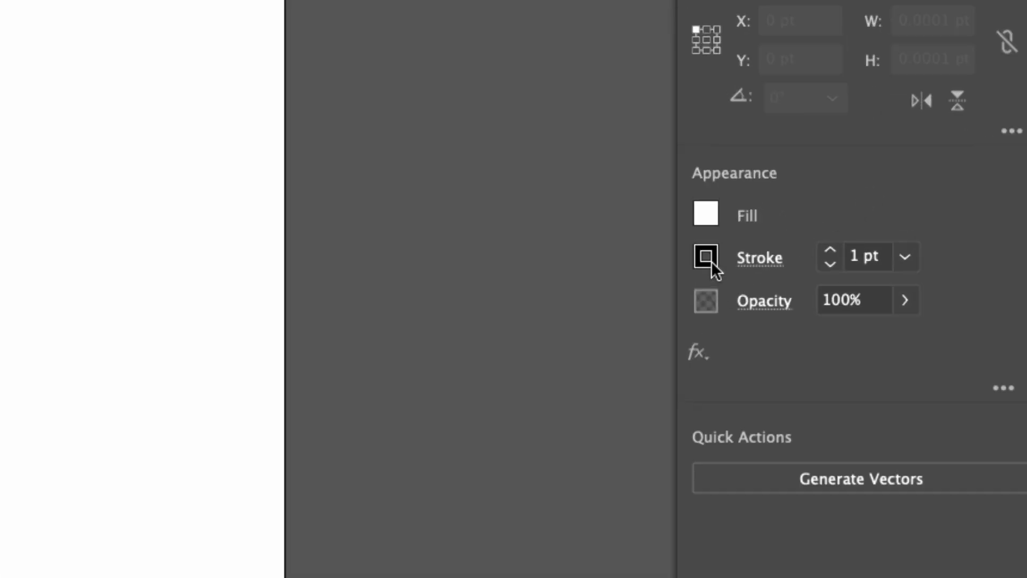
pyautogui.click(709, 261)
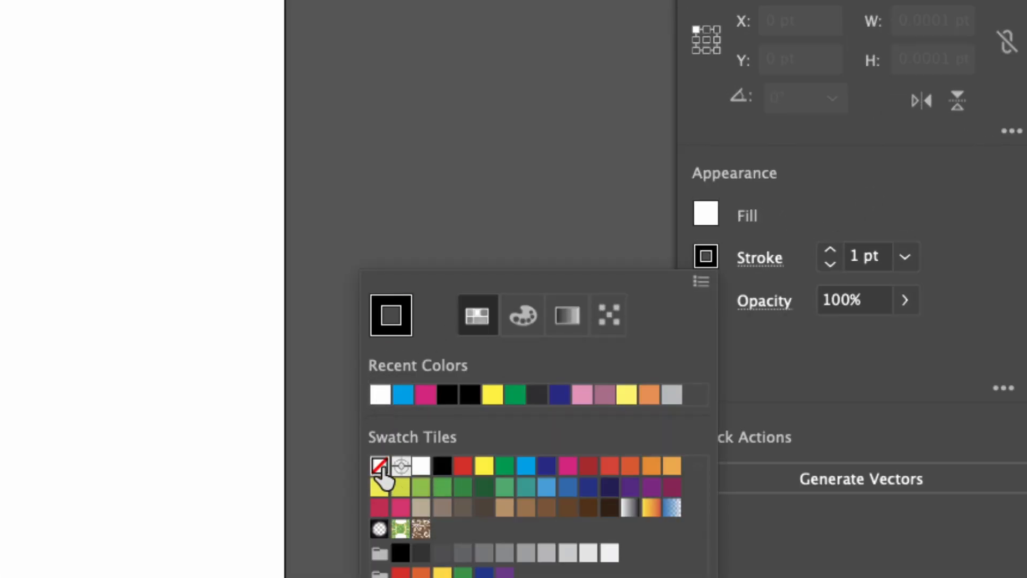
pyautogui.click(380, 466)
pyautogui.click(706, 215)
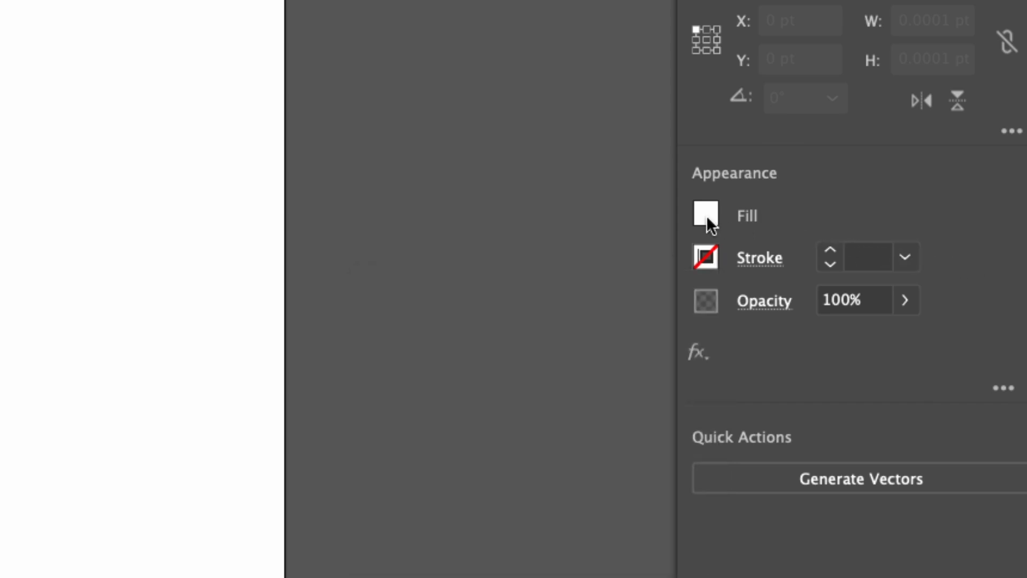
pyautogui.click(706, 215)
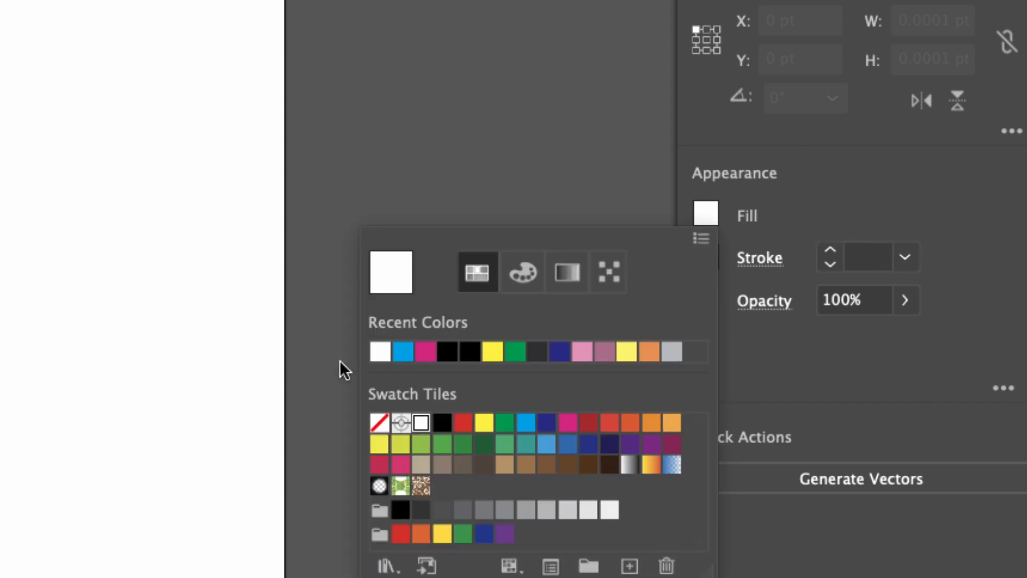
pyautogui.click(401, 352)
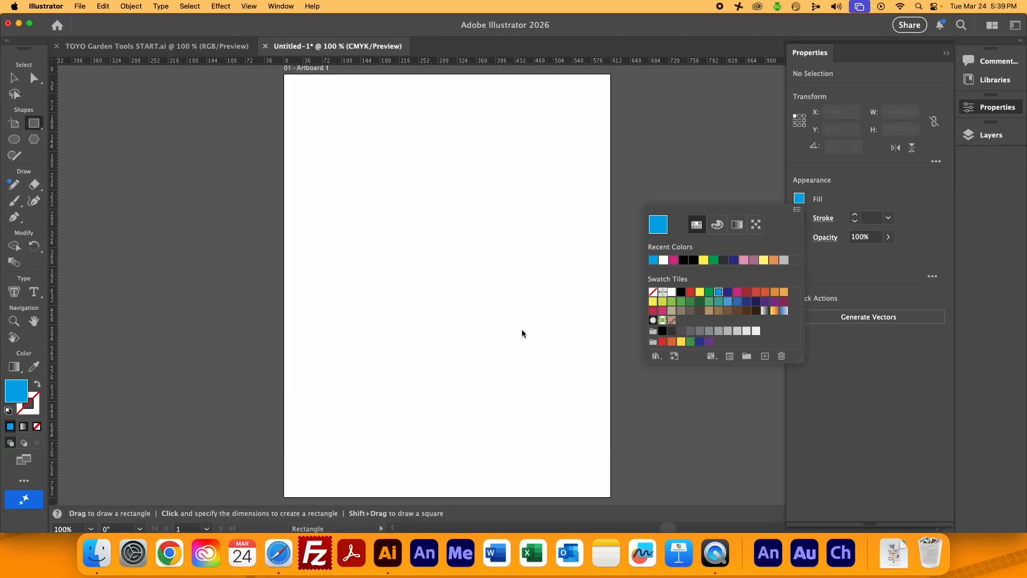
pyautogui.click(403, 137)
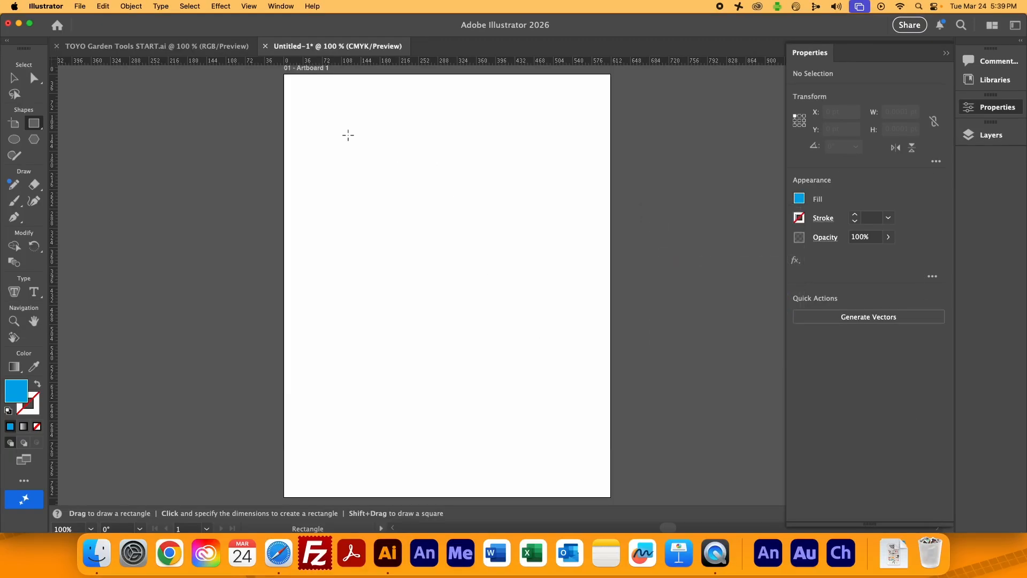
# Draw twelve blue rectangles of varied sizes scattered across the artboard, leaving nothing selected
pyautogui.moveTo(319, 130); pyautogui.dragTo(385, 185)
pyautogui.moveTo(471, 169); pyautogui.dragTo(447, 197)
pyautogui.moveTo(407, 230); pyautogui.dragTo(478, 292)
pyautogui.moveTo(520, 193); pyautogui.dragTo(540, 214)
pyautogui.moveTo(352, 307); pyautogui.dragTo(442, 369)
pyautogui.moveTo(548, 343); pyautogui.dragTo(490, 397)
pyautogui.moveTo(519, 272); pyautogui.dragTo(565, 315)
pyautogui.moveTo(553, 111)
pyautogui.mouseDown()
pyautogui.moveTo(521, 142)
pyautogui.moveTo(505, 181)
pyautogui.moveTo(513, 185)
pyautogui.mouseUp()
pyautogui.moveTo(324, 245); pyautogui.dragTo(342, 315)
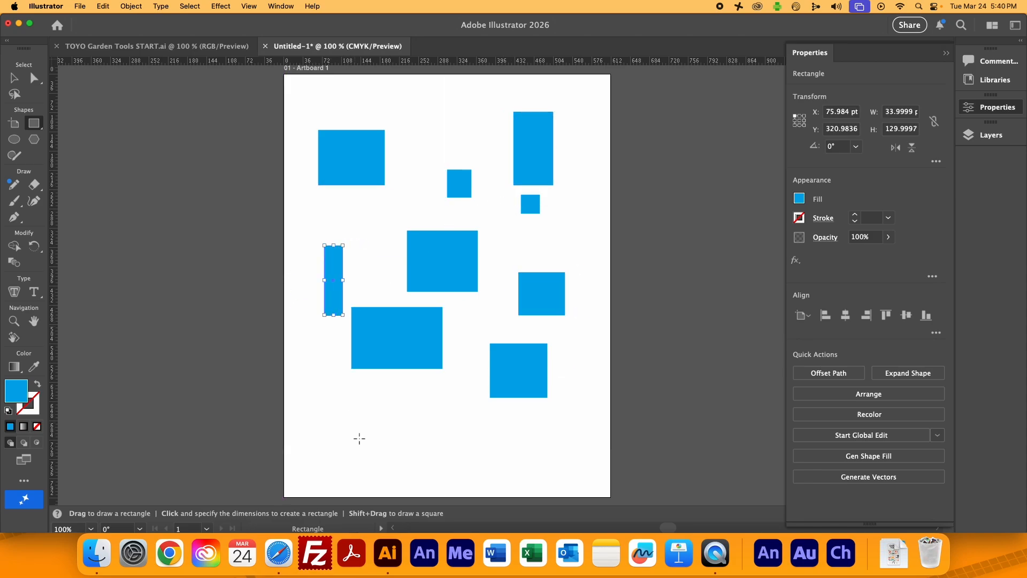
pyautogui.moveTo(329, 452); pyautogui.dragTo(429, 406)
pyautogui.moveTo(530, 467); pyautogui.dragTo(478, 425)
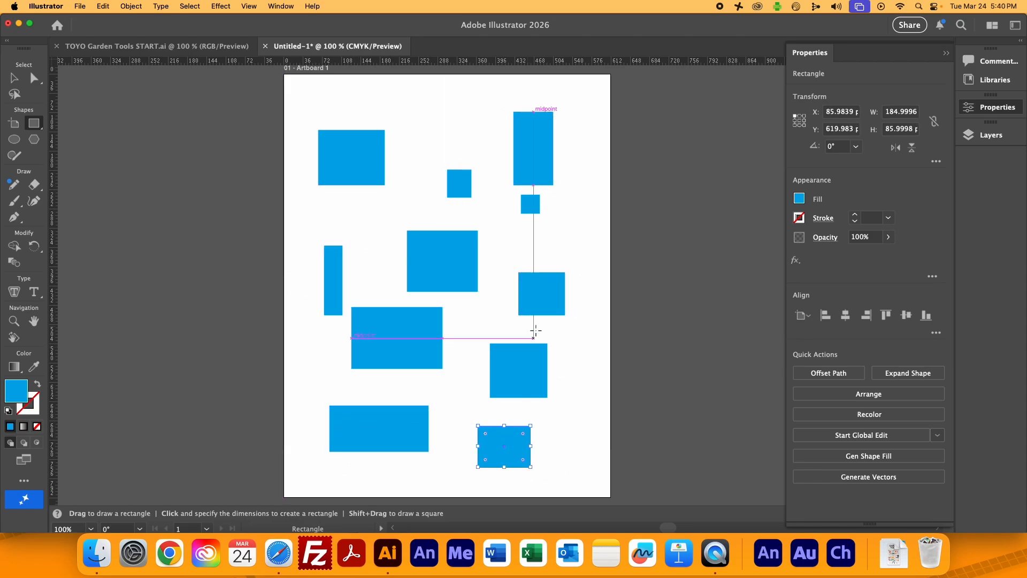
pyautogui.moveTo(424, 97); pyautogui.dragTo(478, 138)
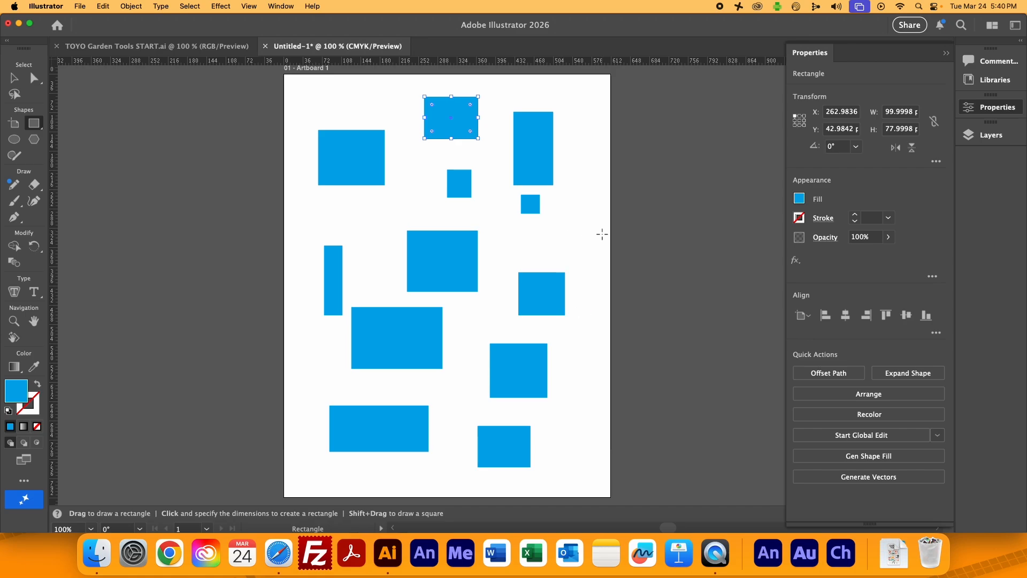
pyautogui.press('super+shift+a')
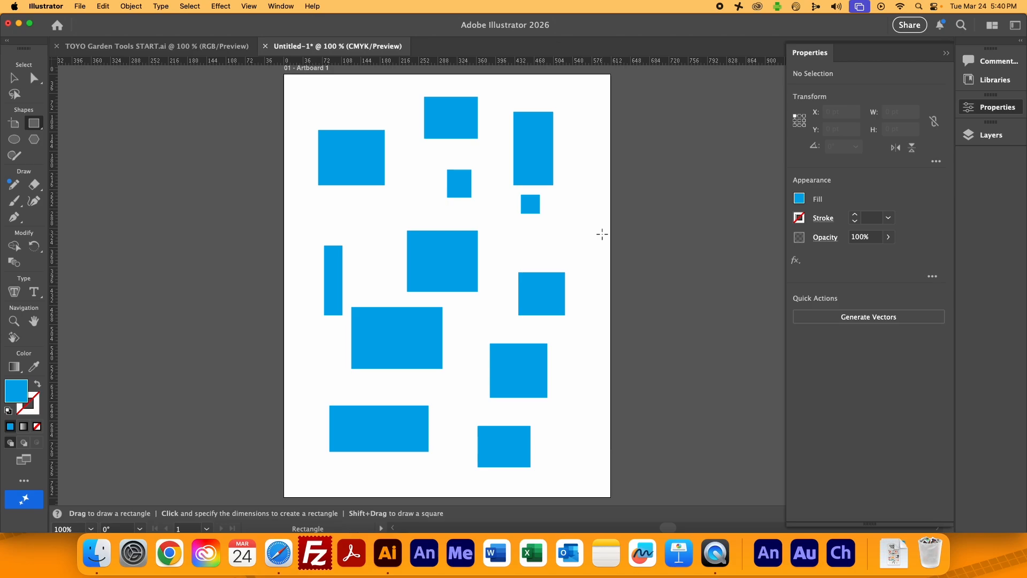
# Prepare the Ellipse tool with a red fill from the swatches
pyautogui.click(14, 140)
pyautogui.click(800, 199)
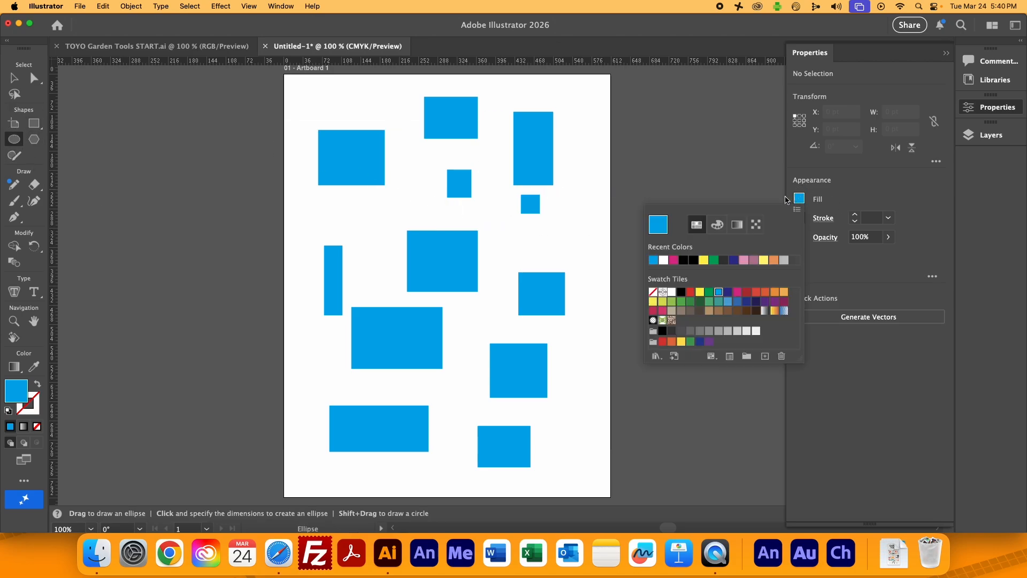
pyautogui.click(690, 292)
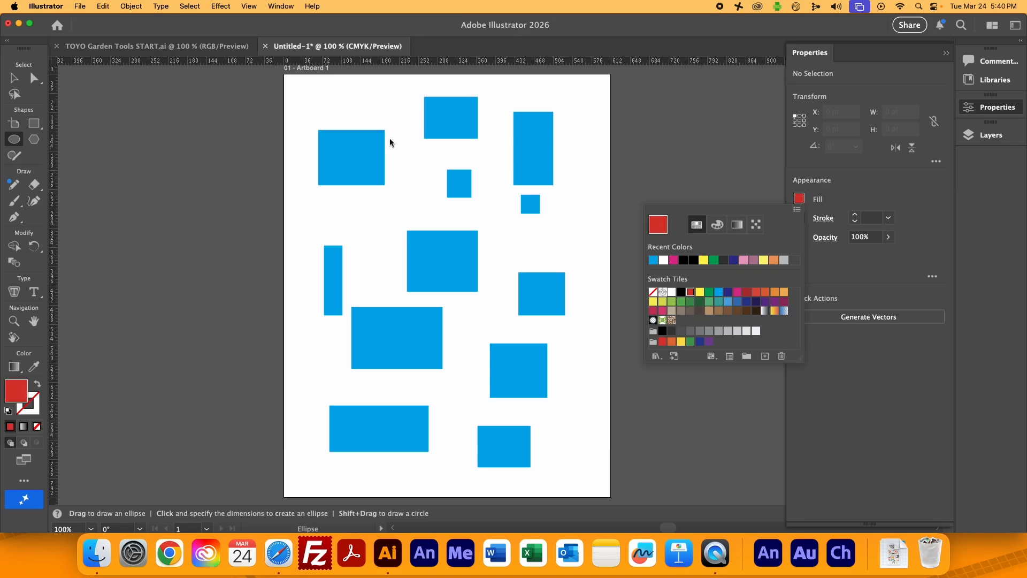
pyautogui.click(375, 259)
# Draw thirteen red circles of varied sizes across the artboard, some overlapping the blue rectangles, and leave nothing selected
pyautogui.moveTo(357, 203); pyautogui.dragTo(390, 236)
pyautogui.moveTo(401, 148)
pyautogui.mouseDown()
pyautogui.moveTo(433, 199)
pyautogui.moveTo(471, 218)
pyautogui.mouseUp()
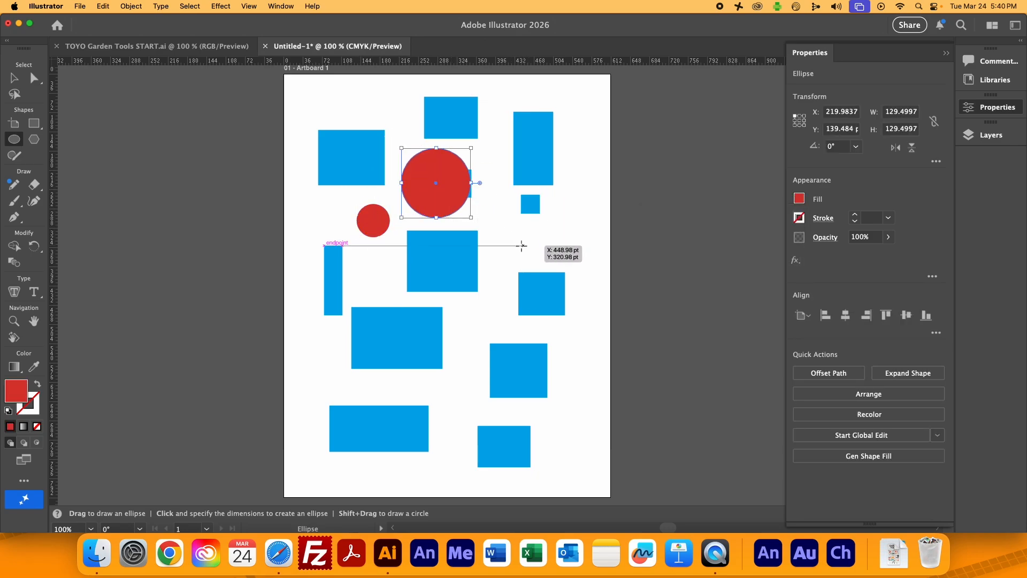
pyautogui.moveTo(519, 245); pyautogui.dragTo(487, 213)
pyautogui.moveTo(356, 87); pyautogui.dragTo(401, 131)
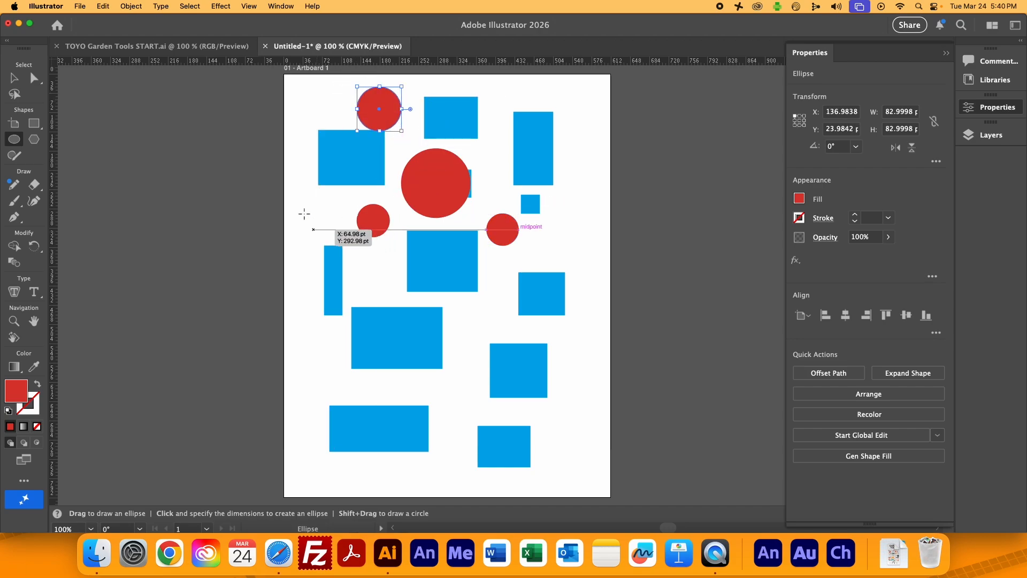
pyautogui.moveTo(302, 208); pyautogui.dragTo(402, 325)
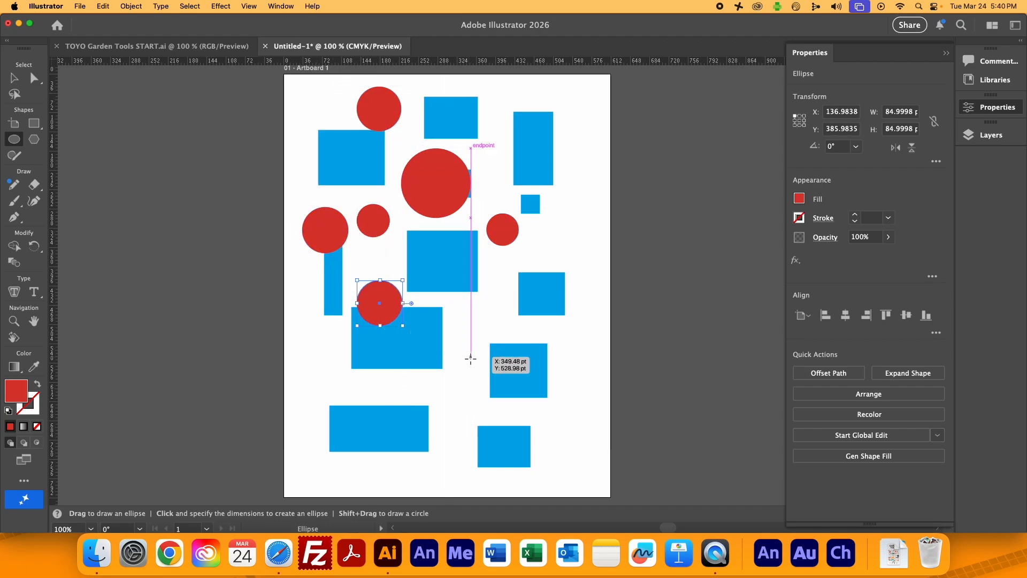
pyautogui.moveTo(470, 358); pyautogui.dragTo(447, 334)
pyautogui.moveTo(477, 303); pyautogui.dragTo(501, 326)
pyautogui.moveTo(491, 266); pyautogui.dragTo(511, 287)
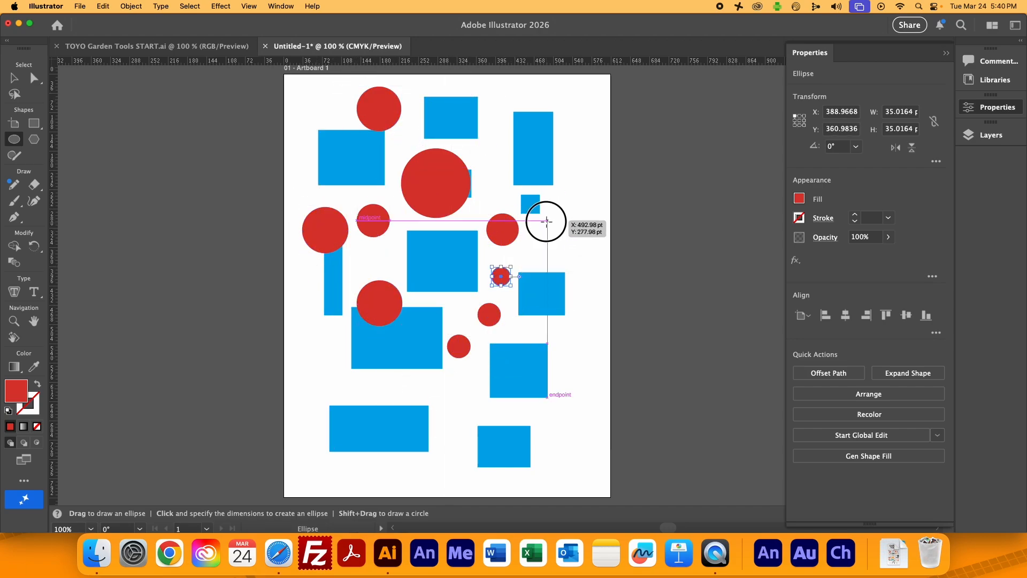
pyautogui.moveTo(547, 219); pyautogui.dragTo(597, 270)
pyautogui.moveTo(550, 106); pyautogui.dragTo(584, 141)
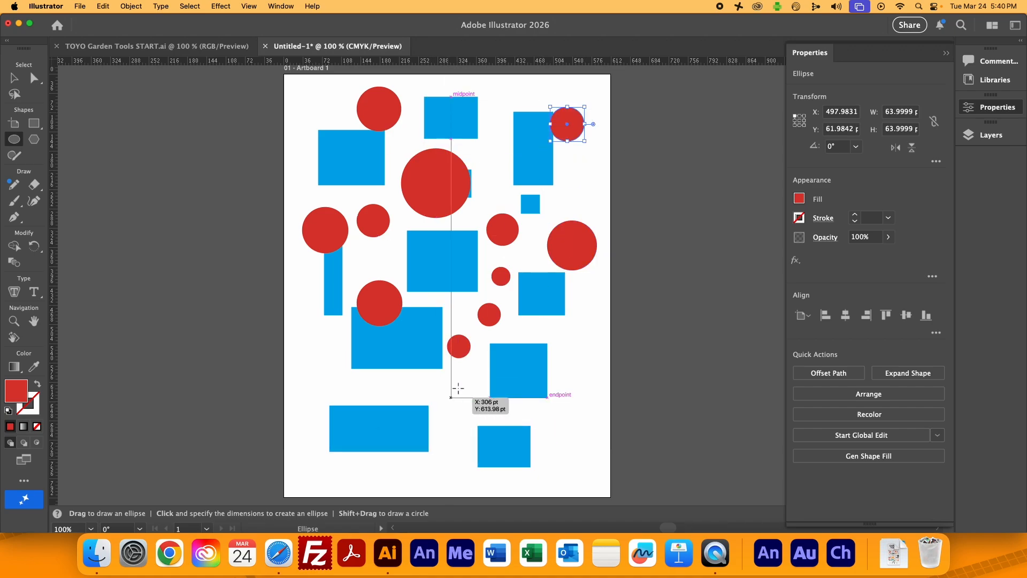
pyautogui.moveTo(458, 383); pyautogui.dragTo(521, 445)
pyautogui.moveTo(313, 375); pyautogui.dragTo(373, 435)
pyautogui.press('v')
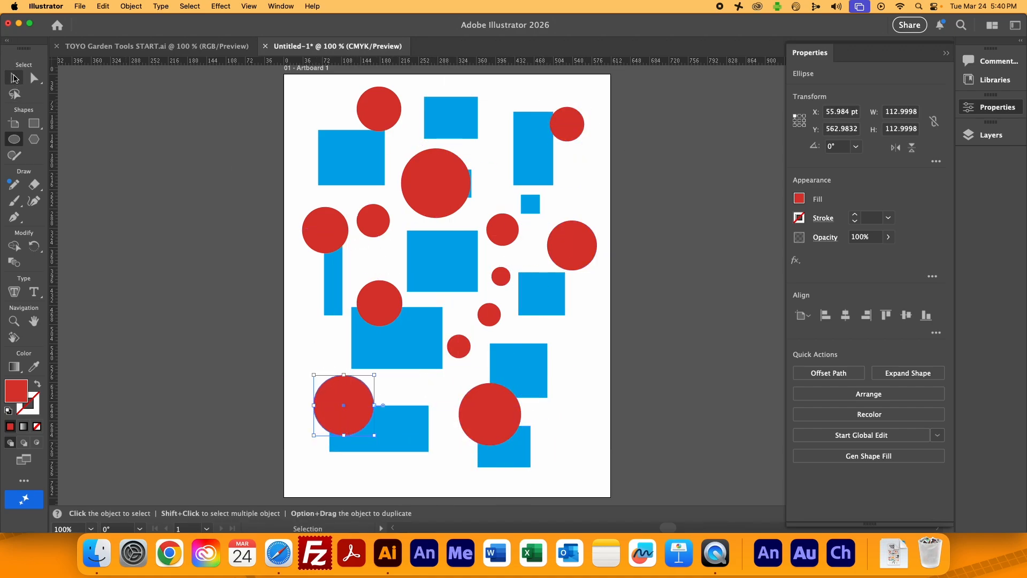
pyautogui.press('super+shift+a')
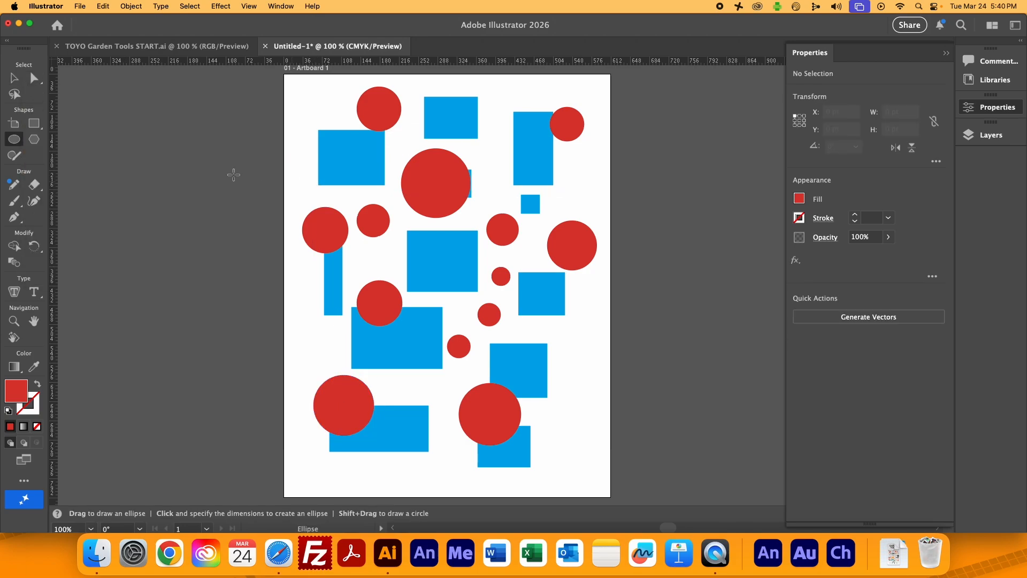
pyautogui.press('v')
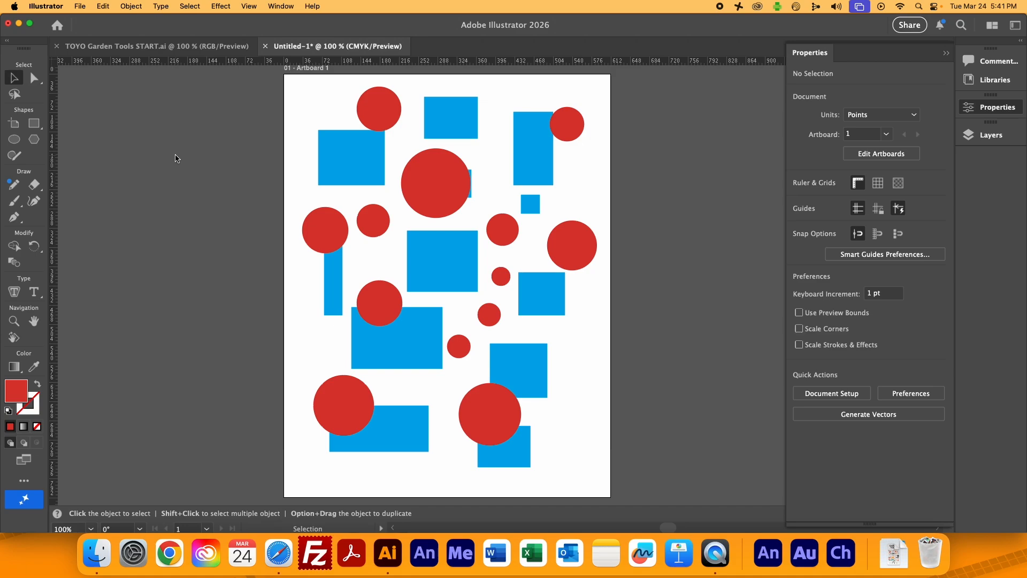
# Show the Swatches panel, place it over the artboard's right edge, and enlarge it to display all swatches
pyautogui.click(289, 5)
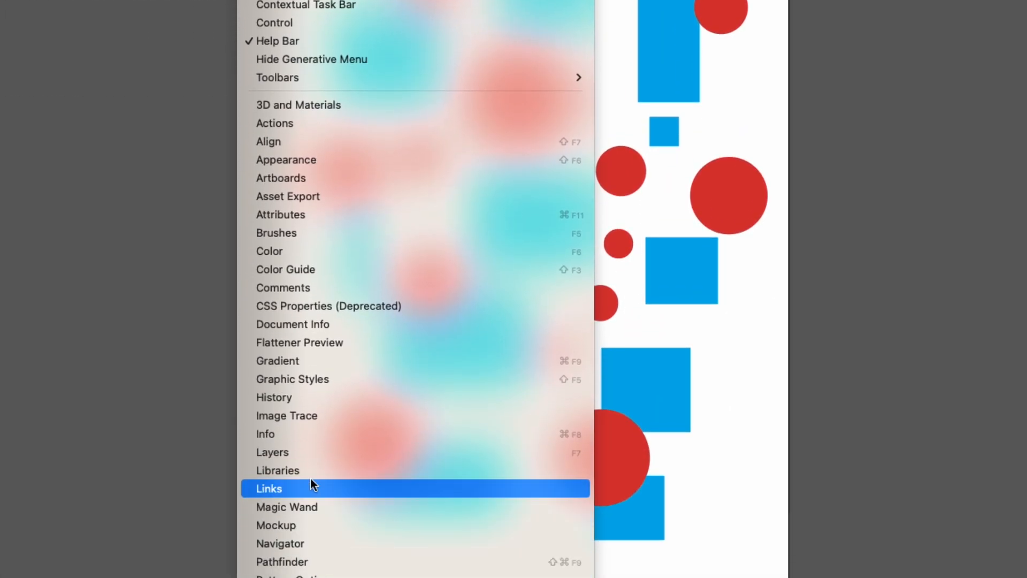
pyautogui.moveTo(310, 511)
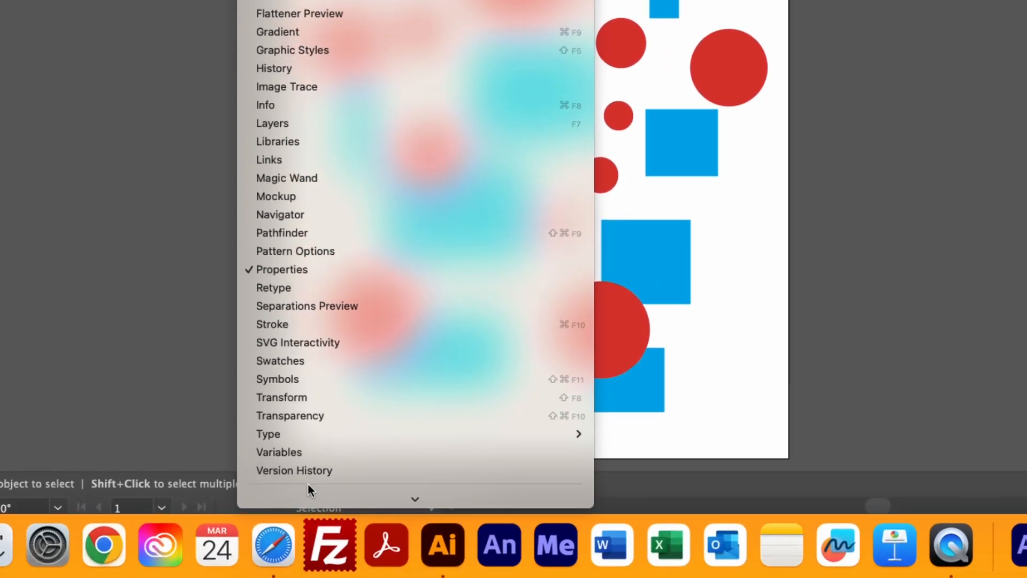
pyautogui.click(326, 361)
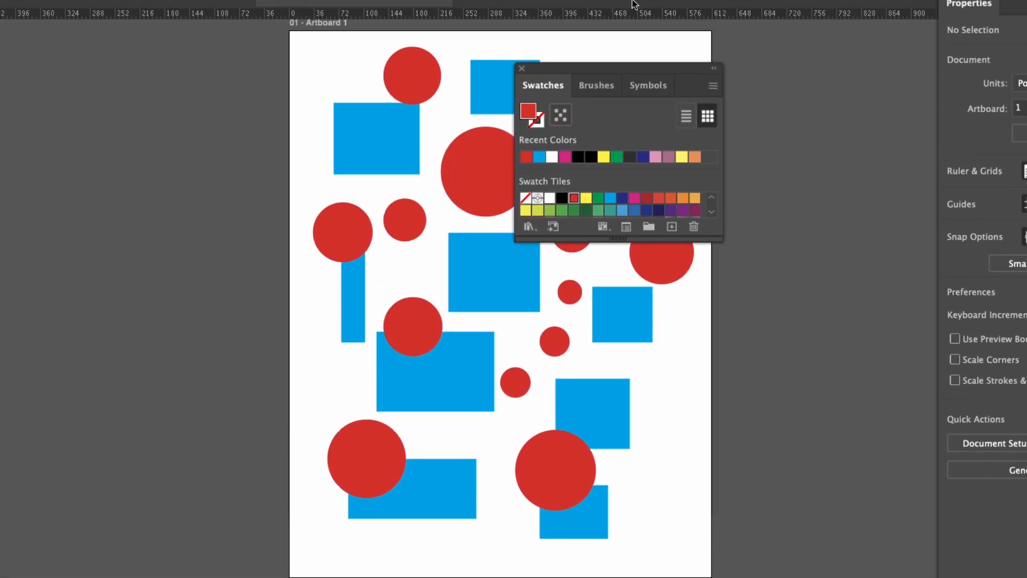
pyautogui.moveTo(629, 68); pyautogui.dragTo(786, 54)
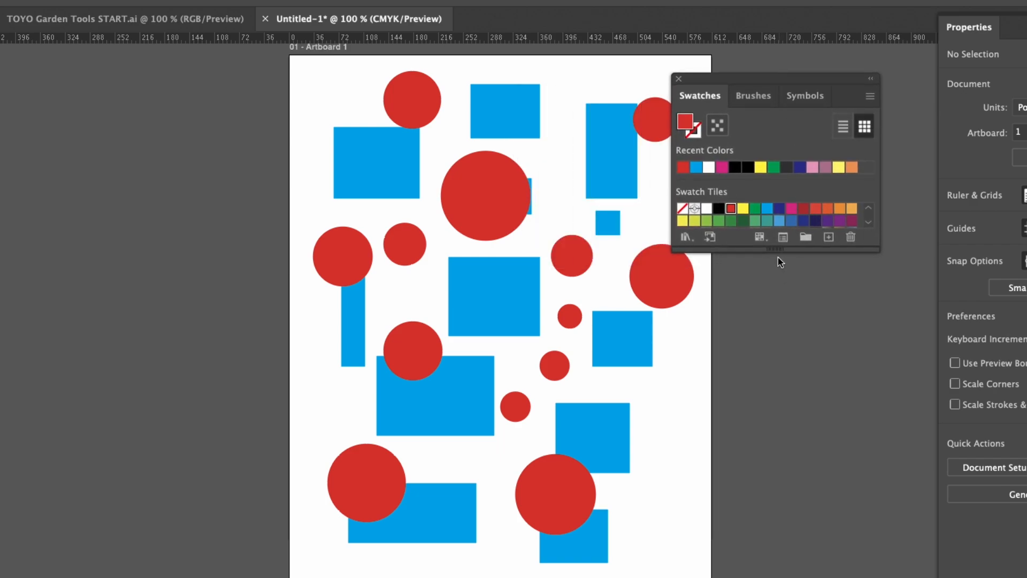
pyautogui.moveTo(776, 249); pyautogui.dragTo(768, 384)
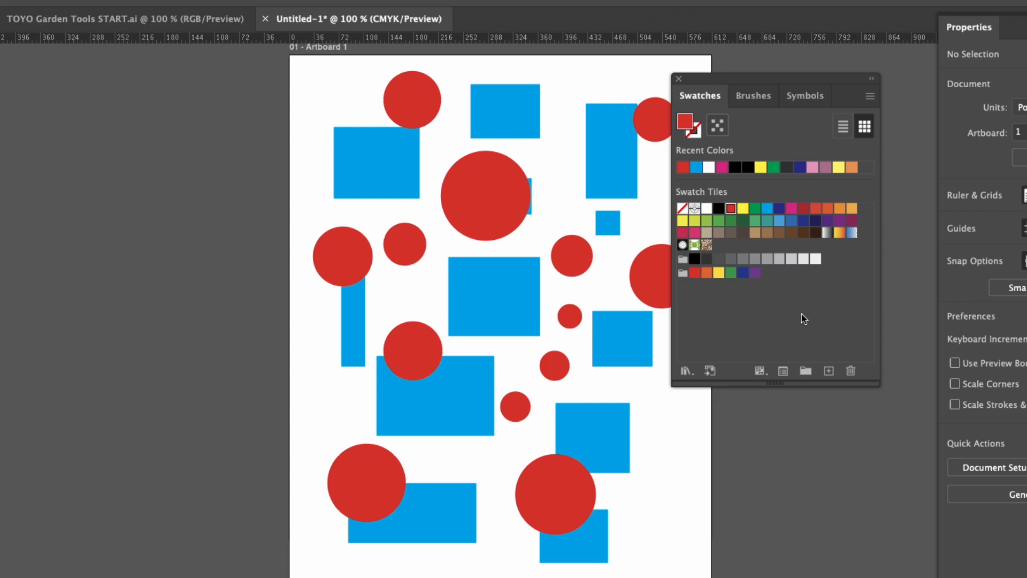
pyautogui.moveTo(785, 77); pyautogui.dragTo(777, 70)
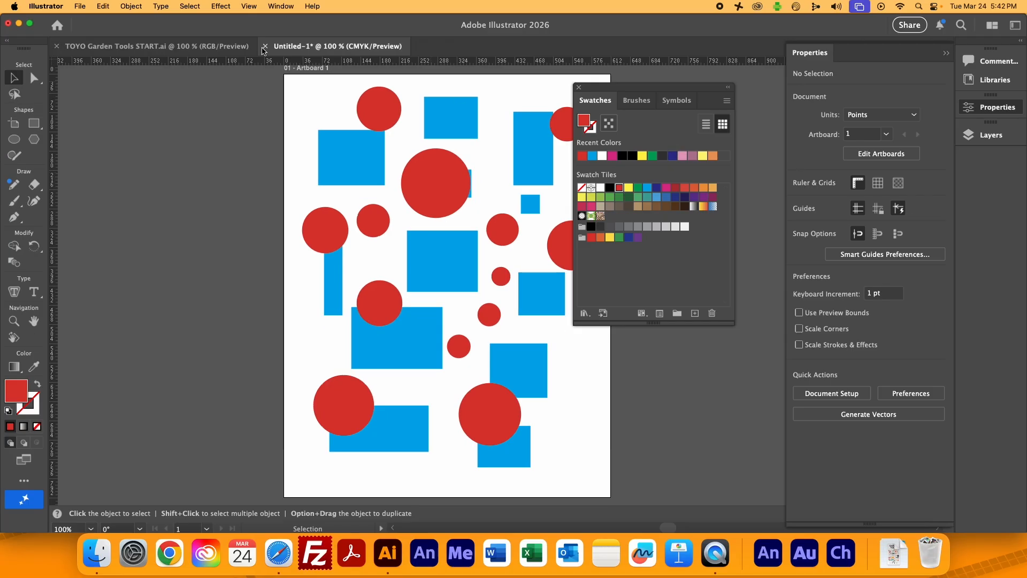
# Show the Color panel and move it aside so it covers less of the swatches
pyautogui.click(281, 5)
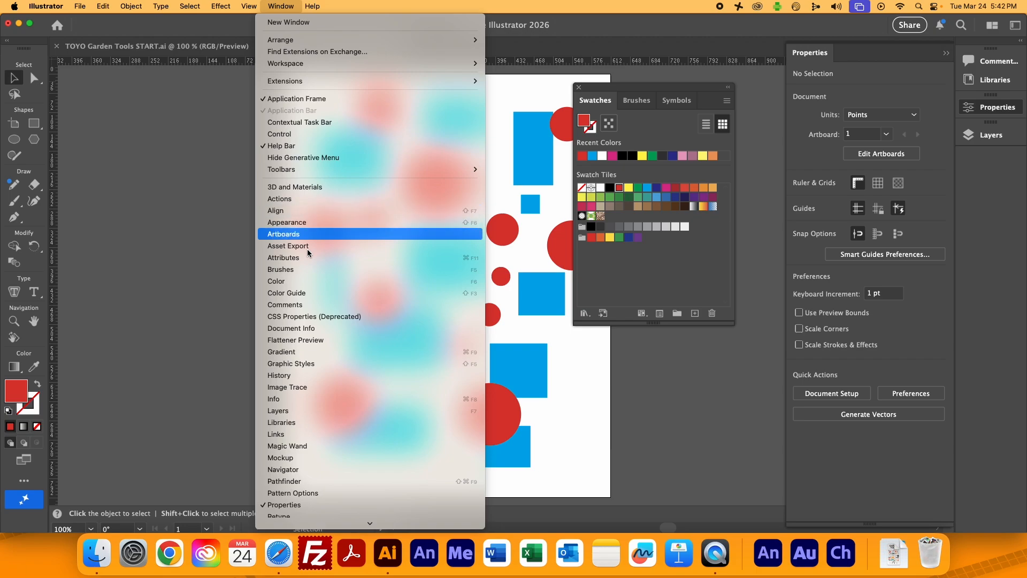
pyautogui.click(276, 281)
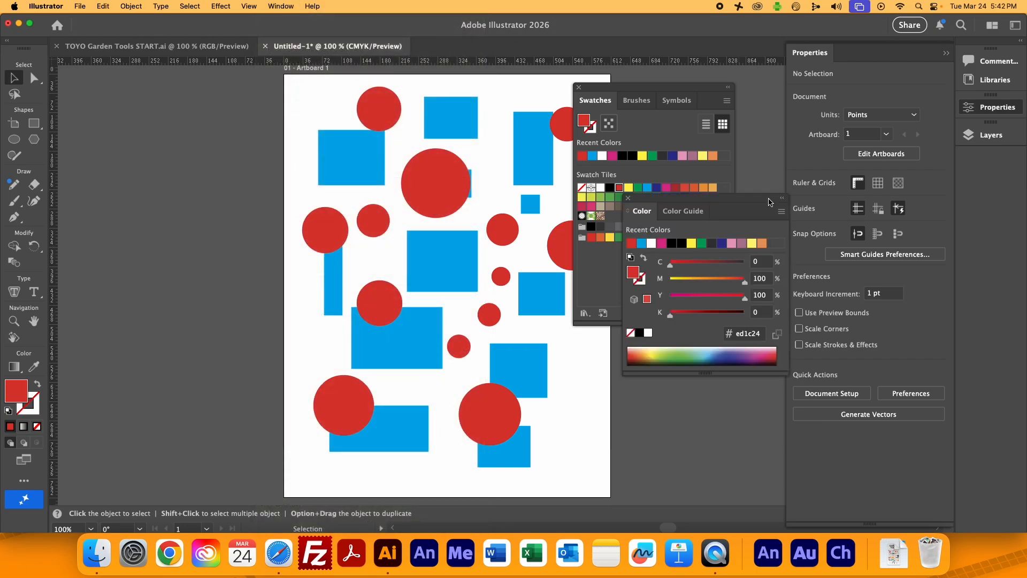
pyautogui.moveTo(747, 199); pyautogui.dragTo(822, 192)
# Pick a lavender fill with hex value 7b68ae and save it as a global process CMYK swatch named Client Lavender
pyautogui.click(818, 343)
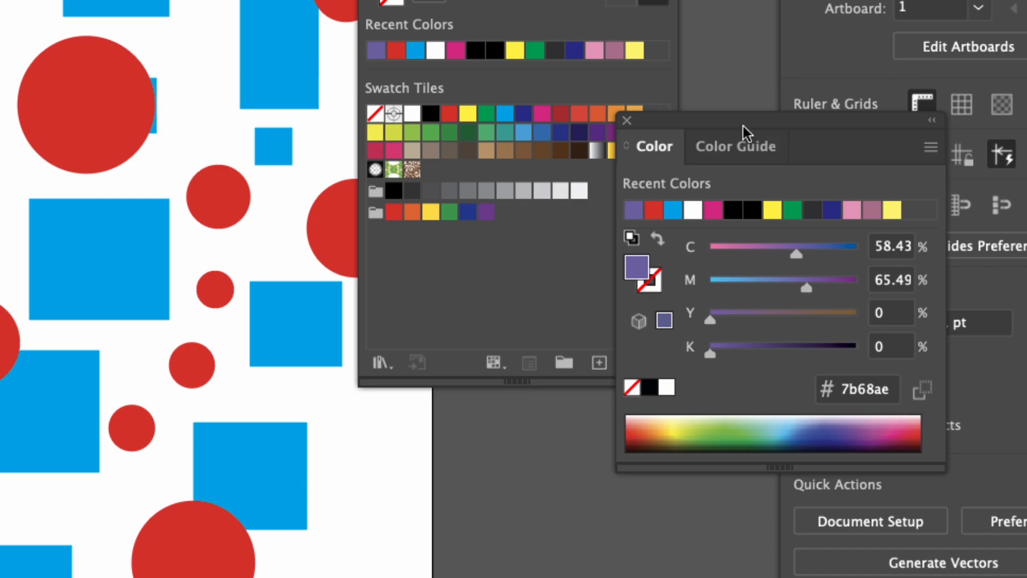
pyautogui.moveTo(691, 122); pyautogui.dragTo(786, 118)
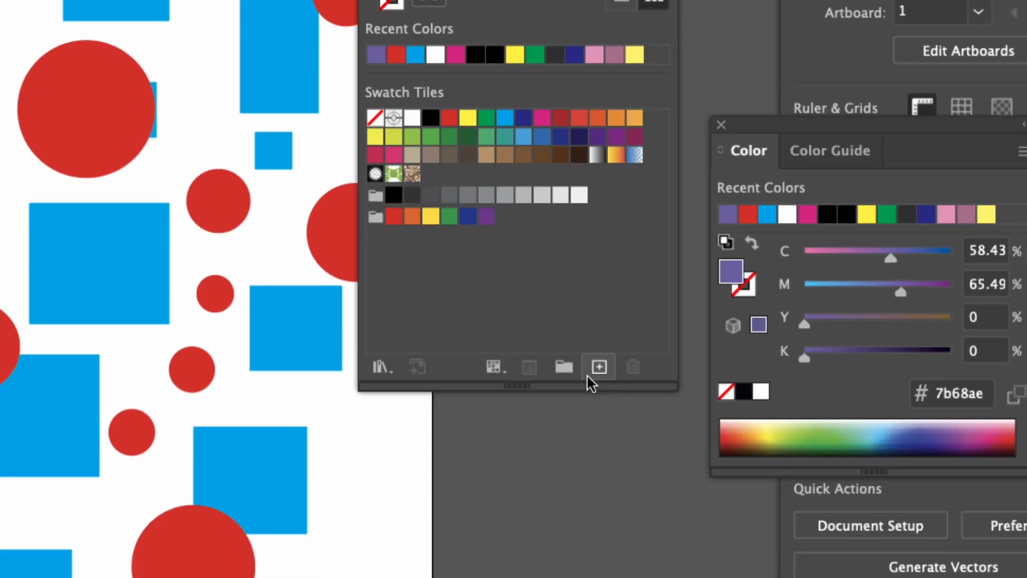
pyautogui.click(599, 367)
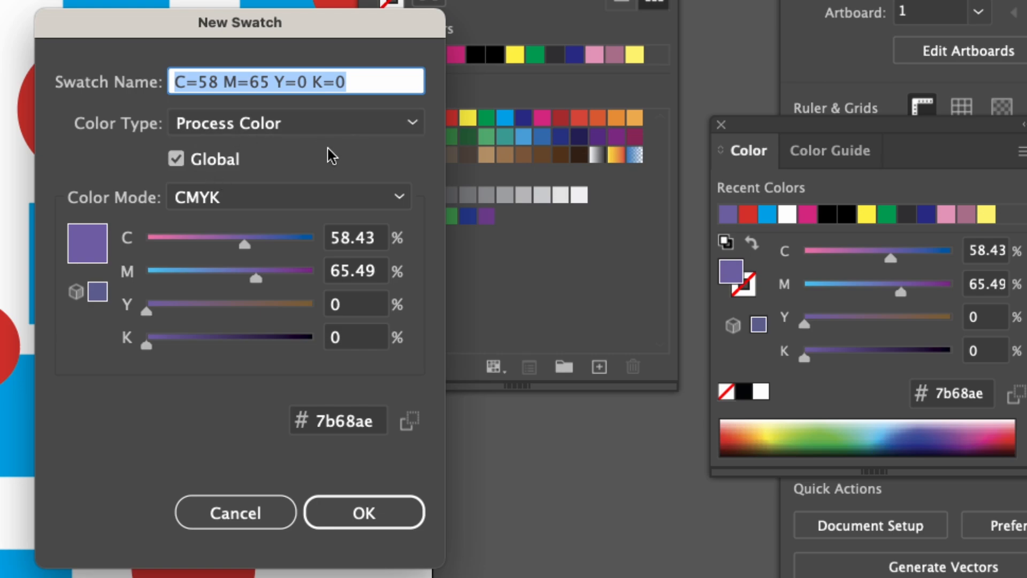
pyautogui.write('C')
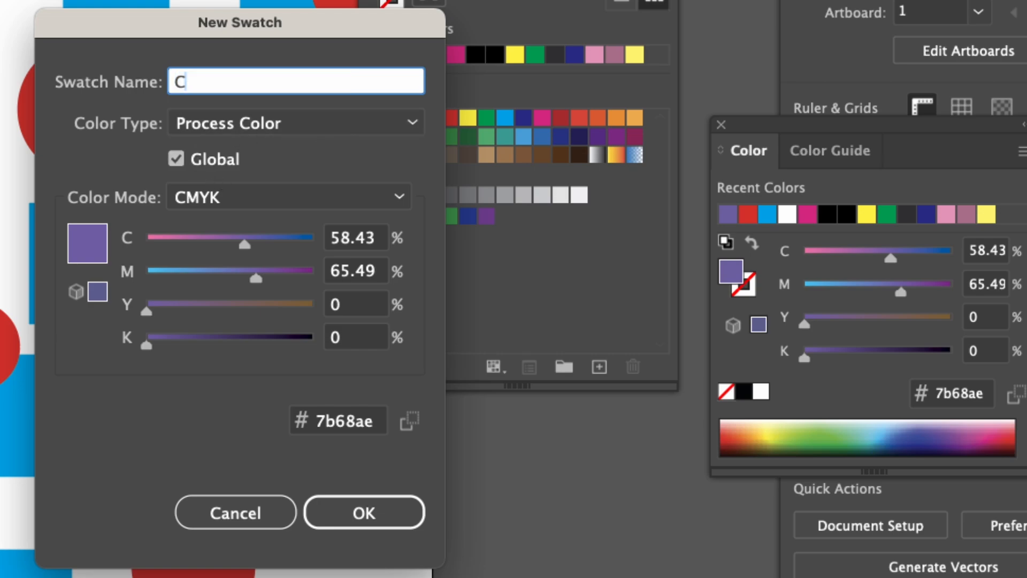
pyautogui.write('lient Lavender')
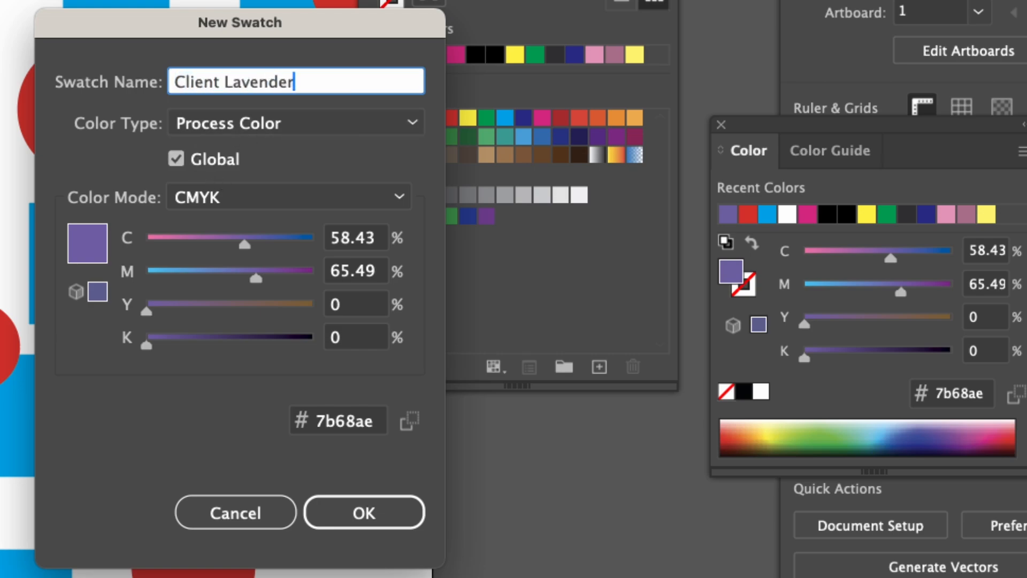
pyautogui.click(379, 513)
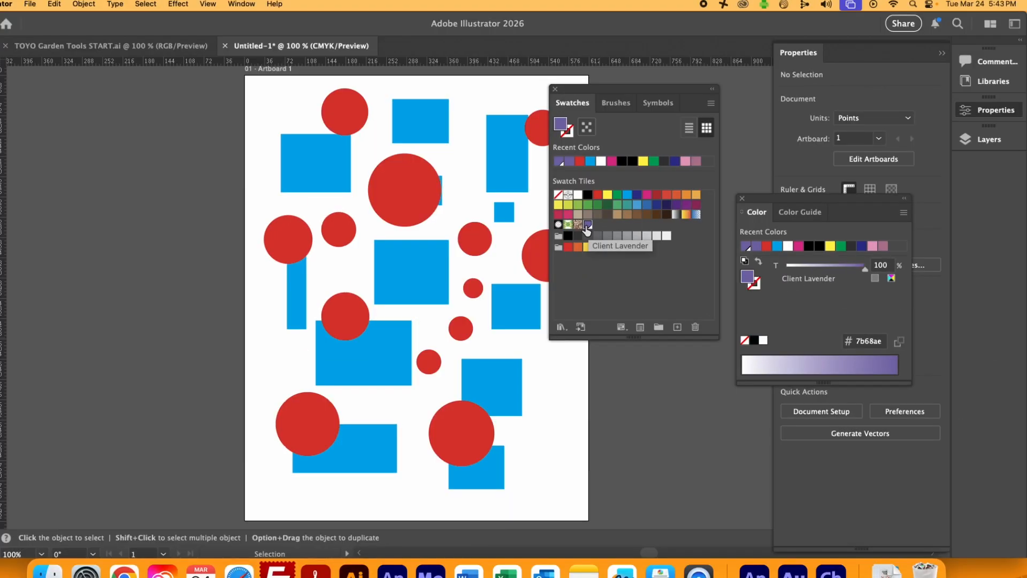
# Try the Client Lavender swatch on the large red circle in the artboard's upper middle, and undo the recoloring
pyautogui.click(376, 195)
pyautogui.click(588, 225)
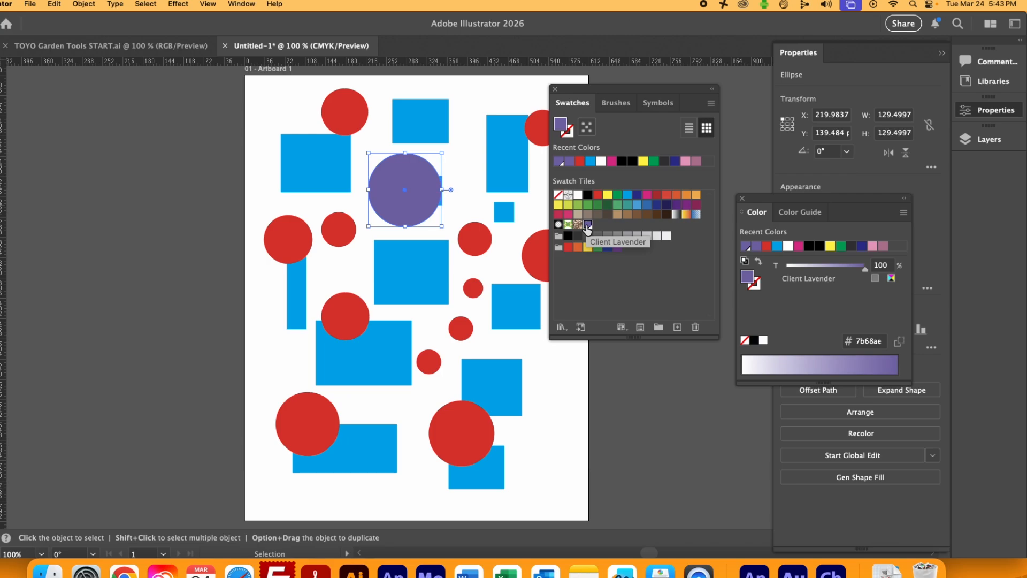
pyautogui.press('super+z')
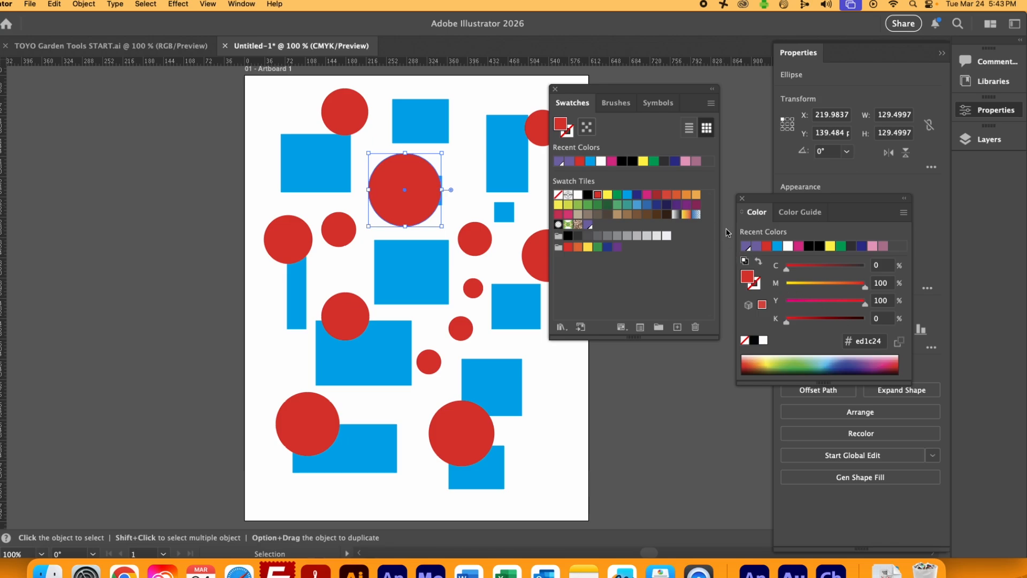
# Recolor the large upper circle with Client Lavender from the recent colors, return it to red, and leave nothing selected
pyautogui.click(745, 247)
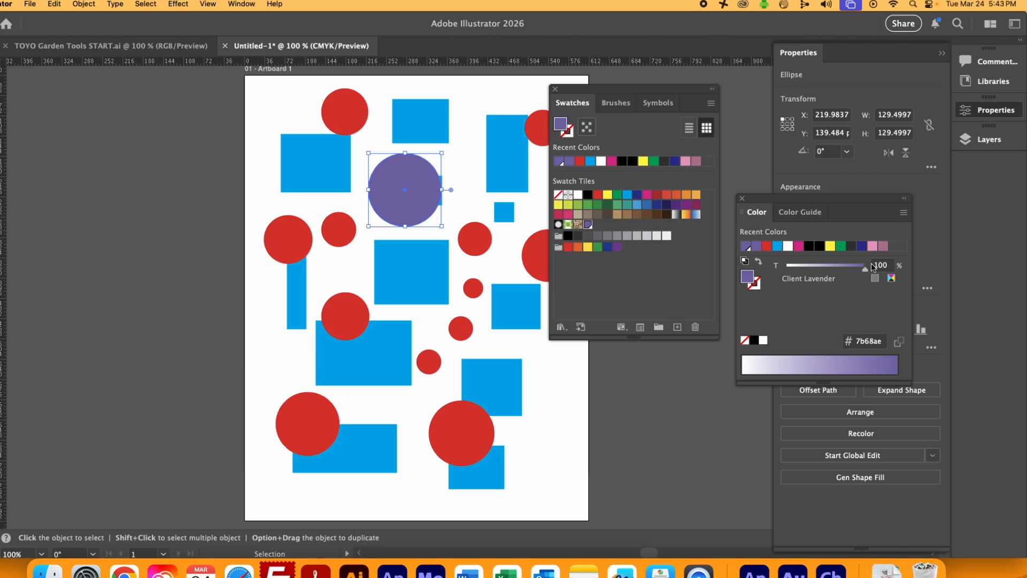
pyautogui.click(472, 208)
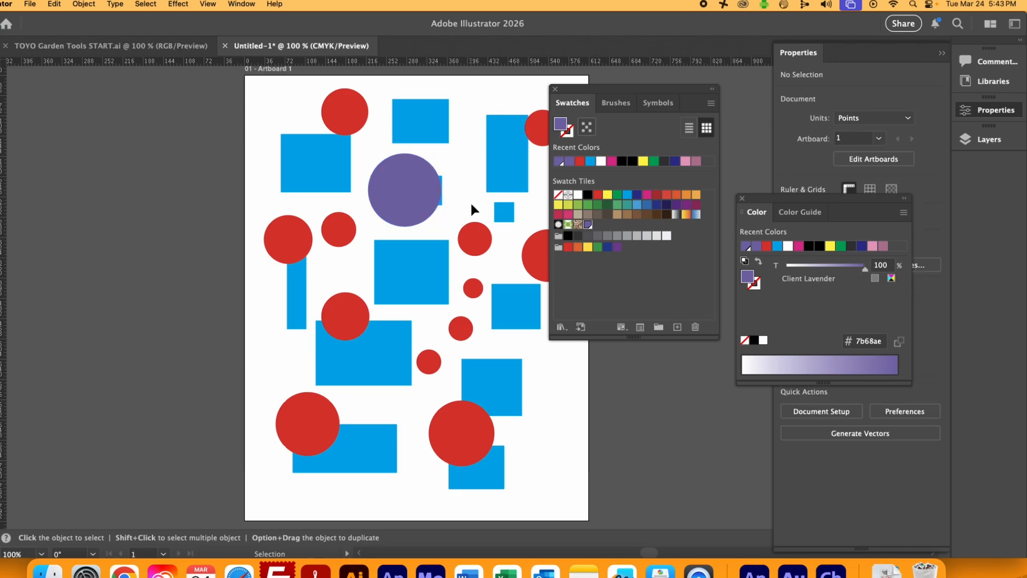
pyautogui.click(428, 206)
pyautogui.click(580, 161)
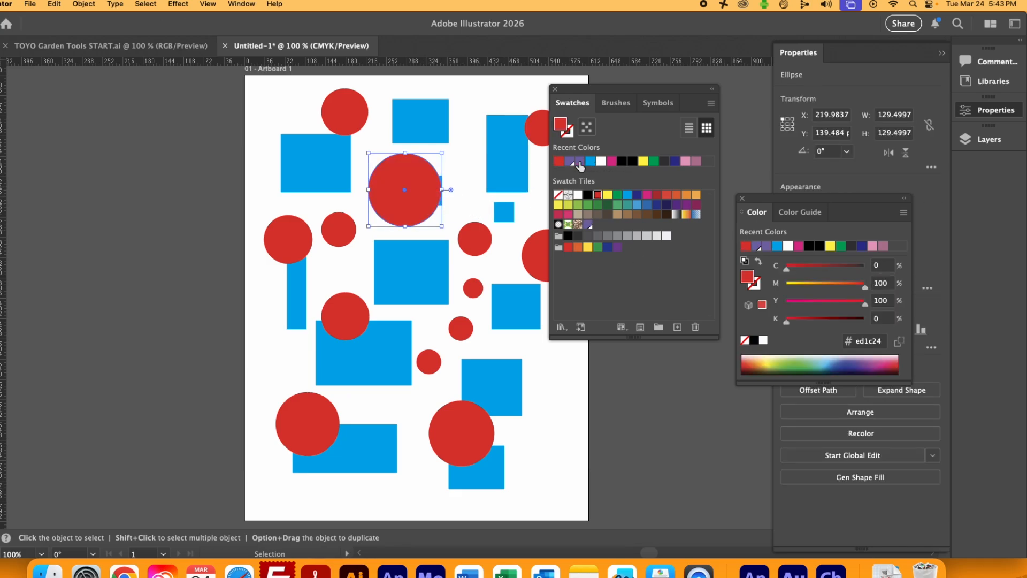
pyautogui.click(599, 381)
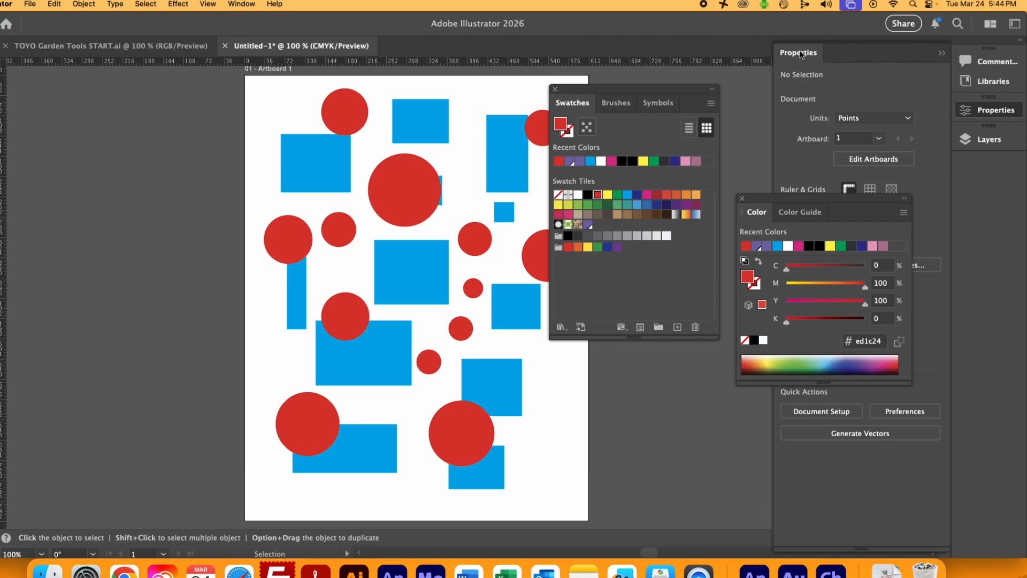
# Close the Color panel and open the TOYO COLOR FINDER color book as a swatch library
pyautogui.click(741, 198)
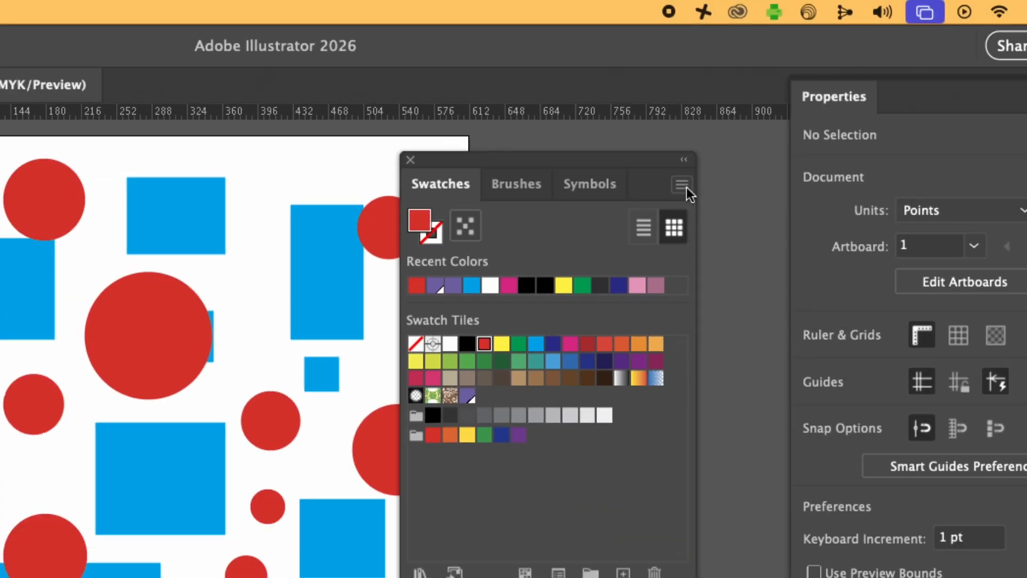
pyautogui.click(683, 186)
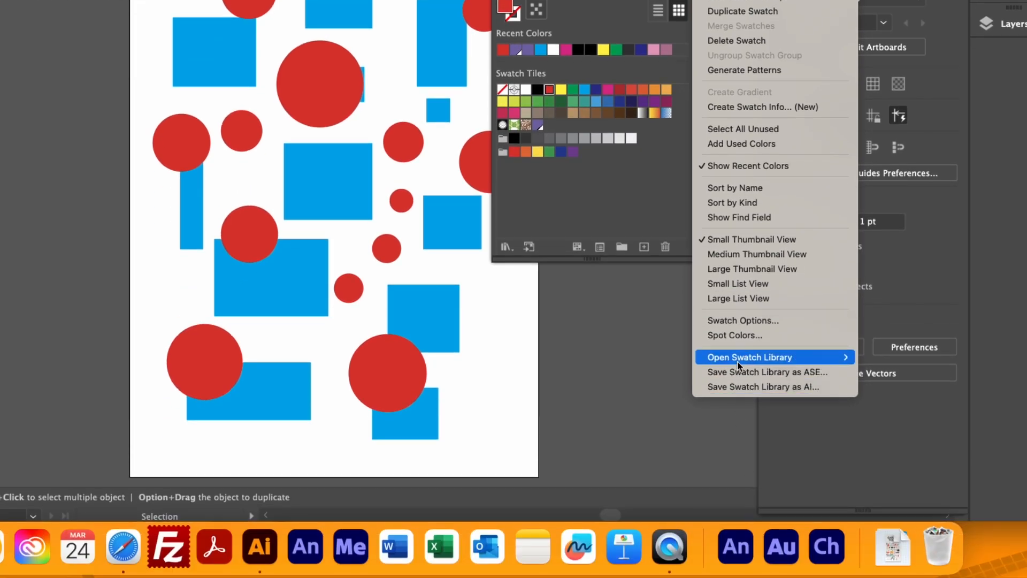
pyautogui.moveTo(762, 502)
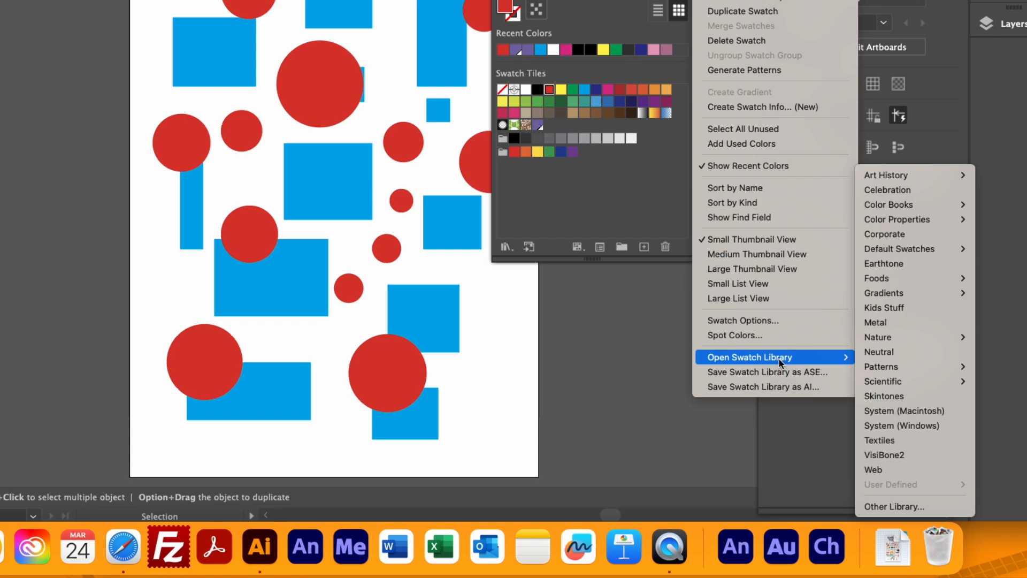
pyautogui.moveTo(908, 204)
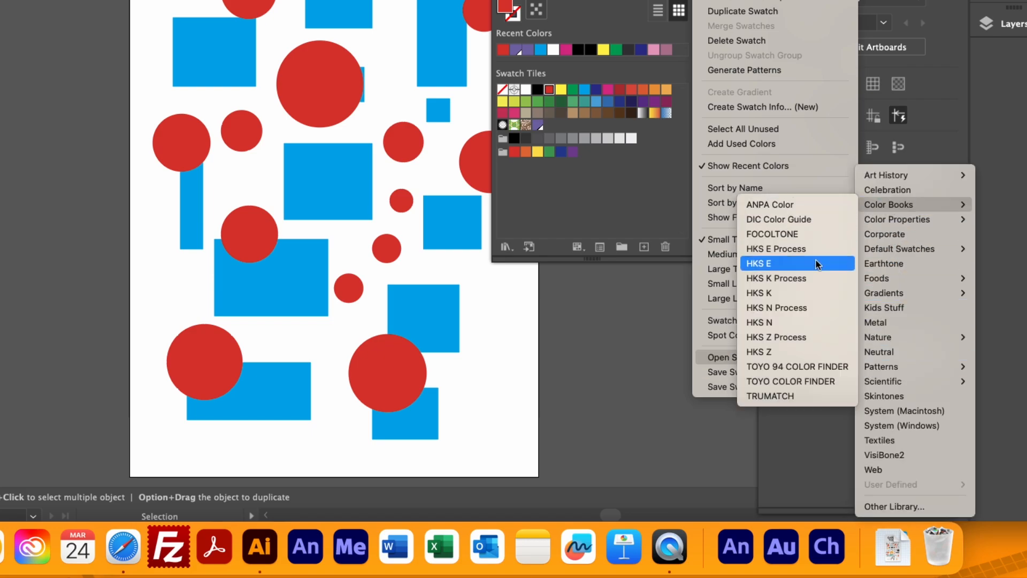
pyautogui.click(814, 381)
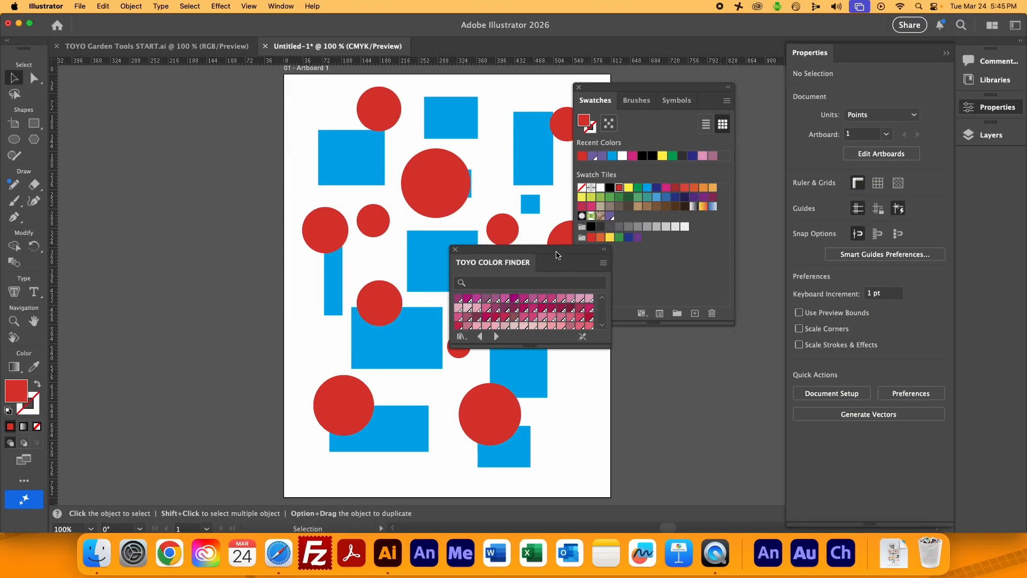
# Place the TOYO COLOR FINDER library beside the Swatches panel and lengthen it to show many more colors
pyautogui.moveTo(471, 168); pyautogui.dragTo(582, 129)
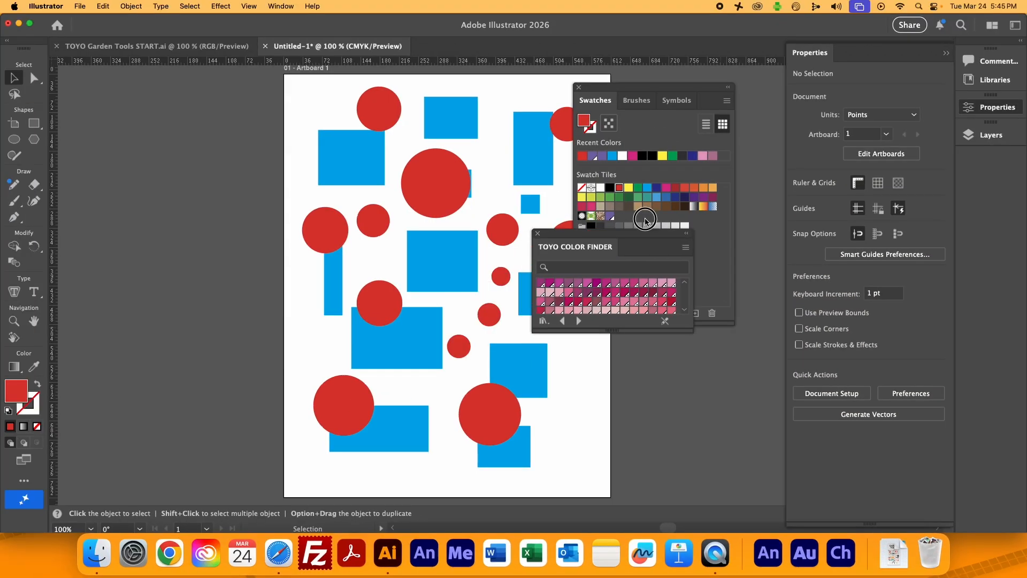
pyautogui.moveTo(646, 221); pyautogui.dragTo(844, 94)
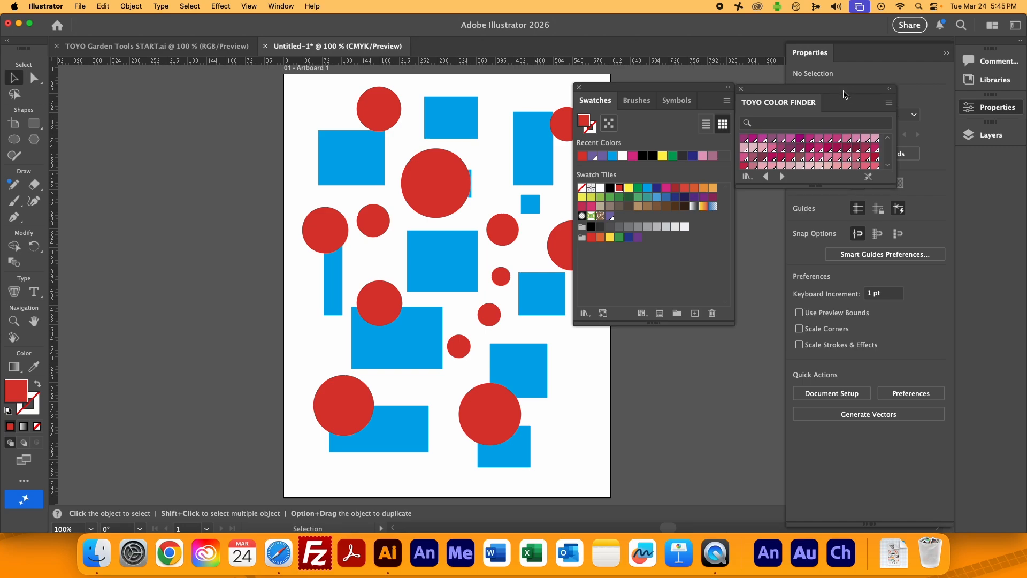
pyautogui.moveTo(817, 187); pyautogui.dragTo(795, 470)
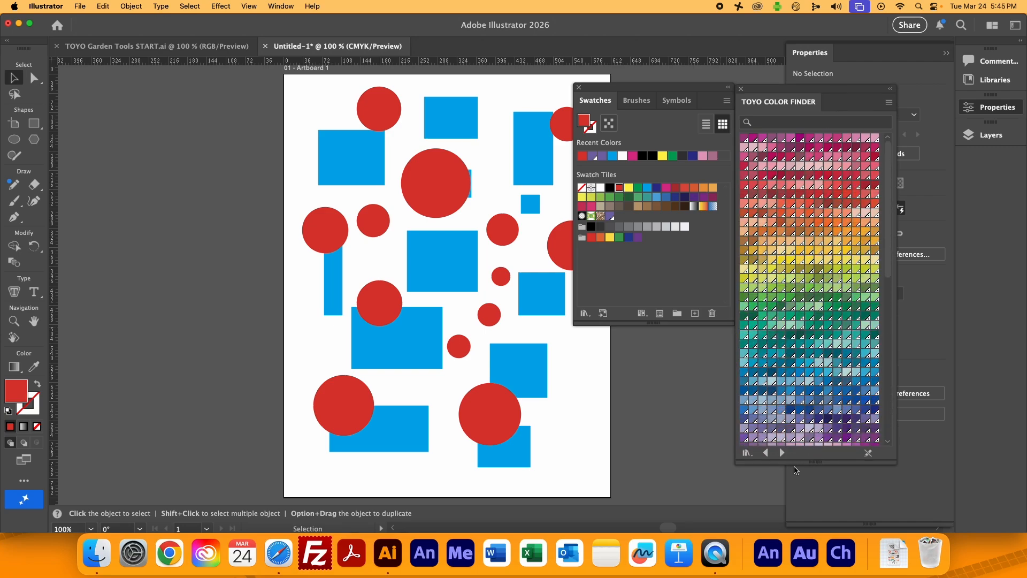
pyautogui.moveTo(887, 212); pyautogui.dragTo(887, 183)
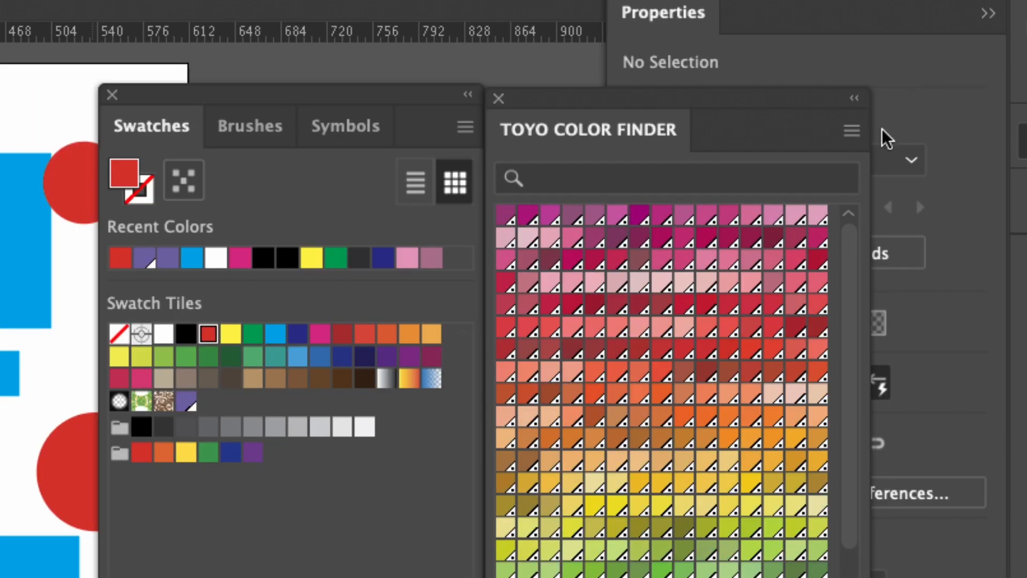
# Preview the TOYO library as medium thumbnails, large thumbnails and a small list, and return it to small thumbnails
pyautogui.click(876, 112)
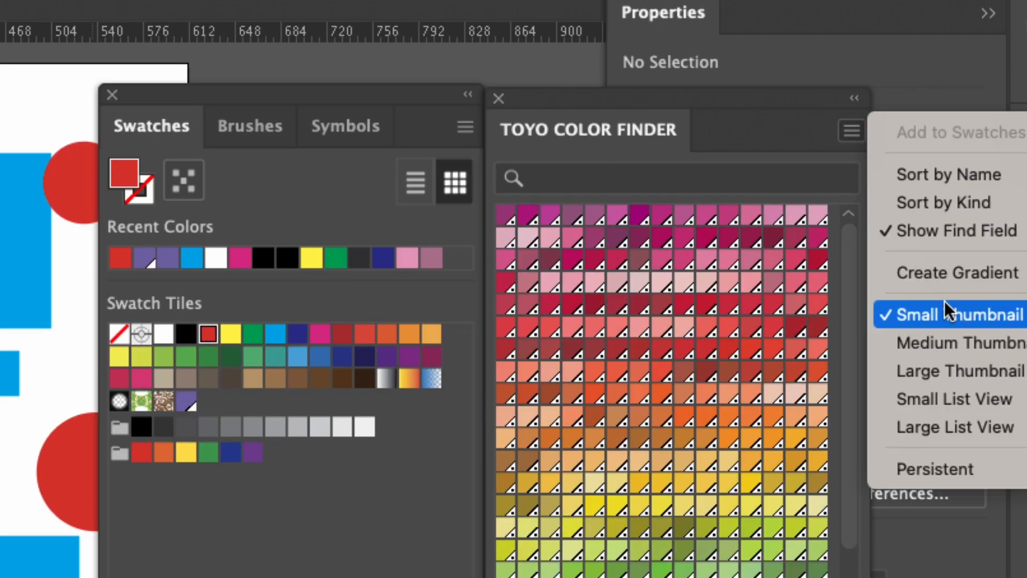
pyautogui.click(964, 338)
pyautogui.click(859, 134)
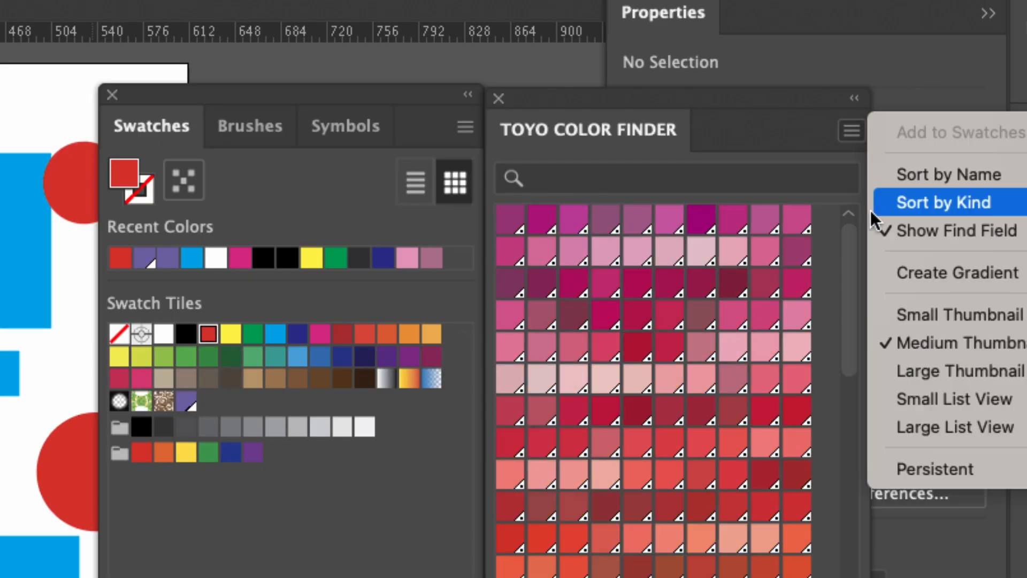
pyautogui.click(914, 371)
pyautogui.click(856, 134)
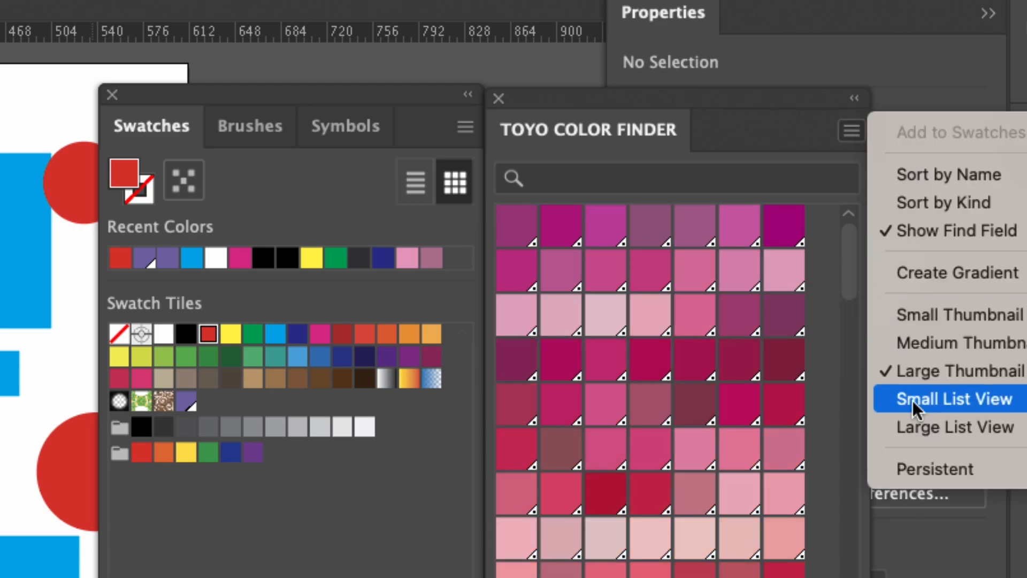
pyautogui.click(920, 401)
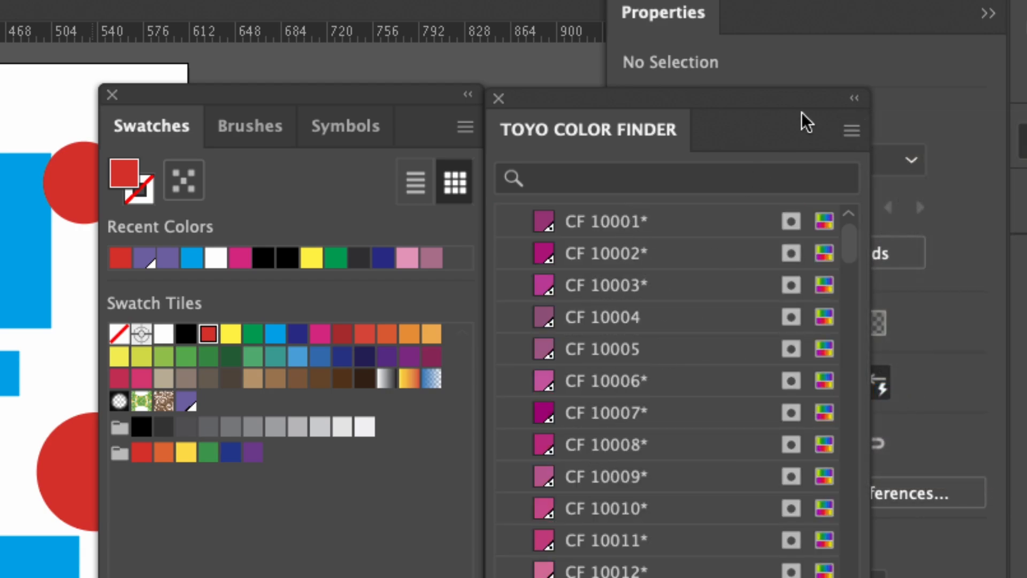
pyautogui.click(851, 130)
pyautogui.click(900, 314)
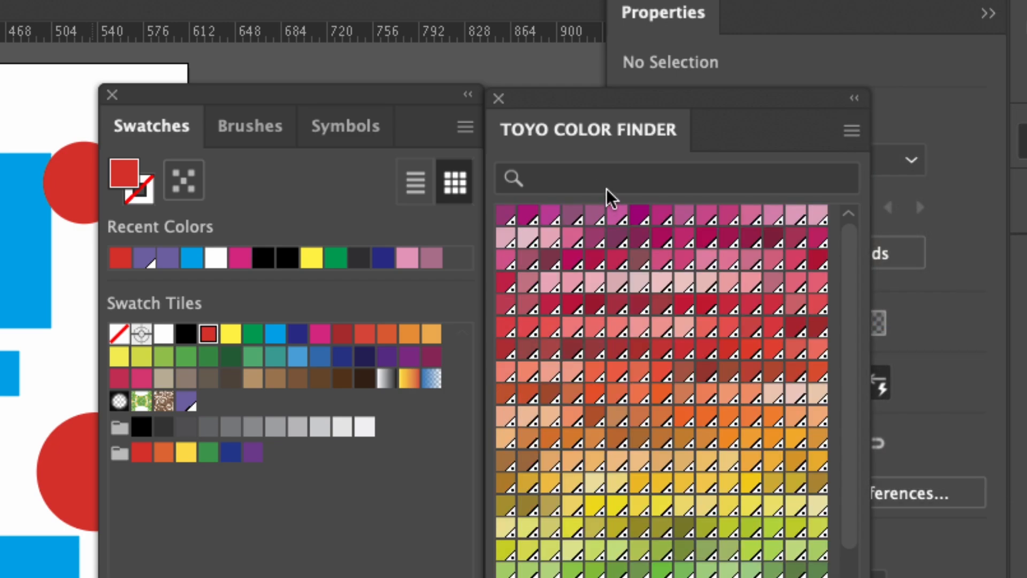
# Find TOYO color 10159 in the library and add it to the document's swatches
pyautogui.click(603, 183)
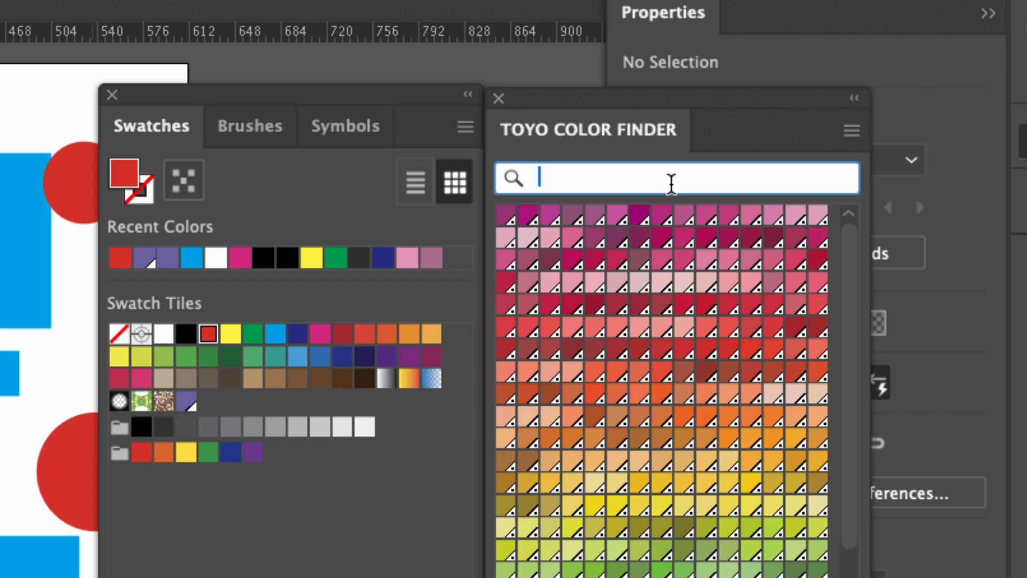
pyautogui.write('10')
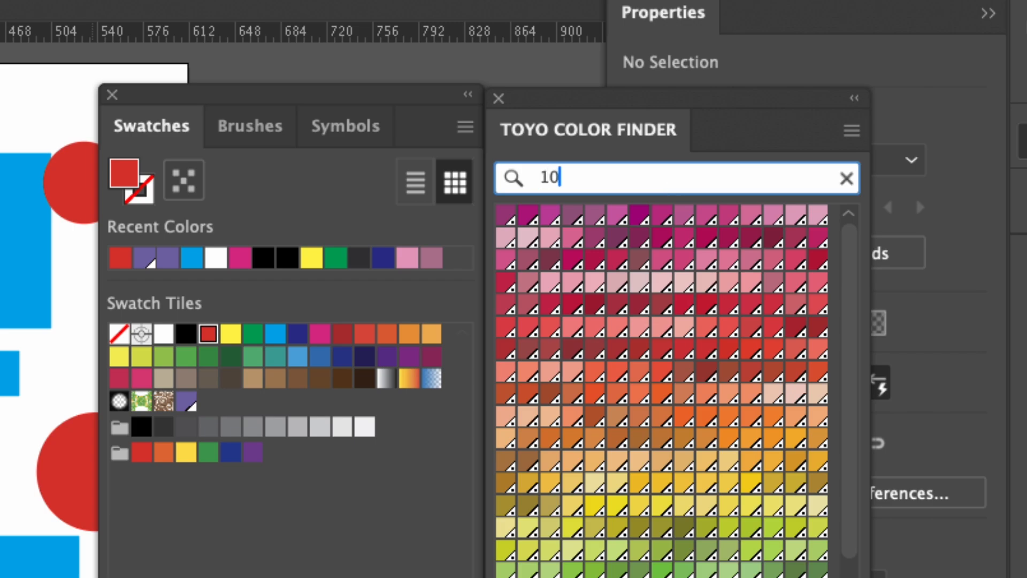
pyautogui.write('159')
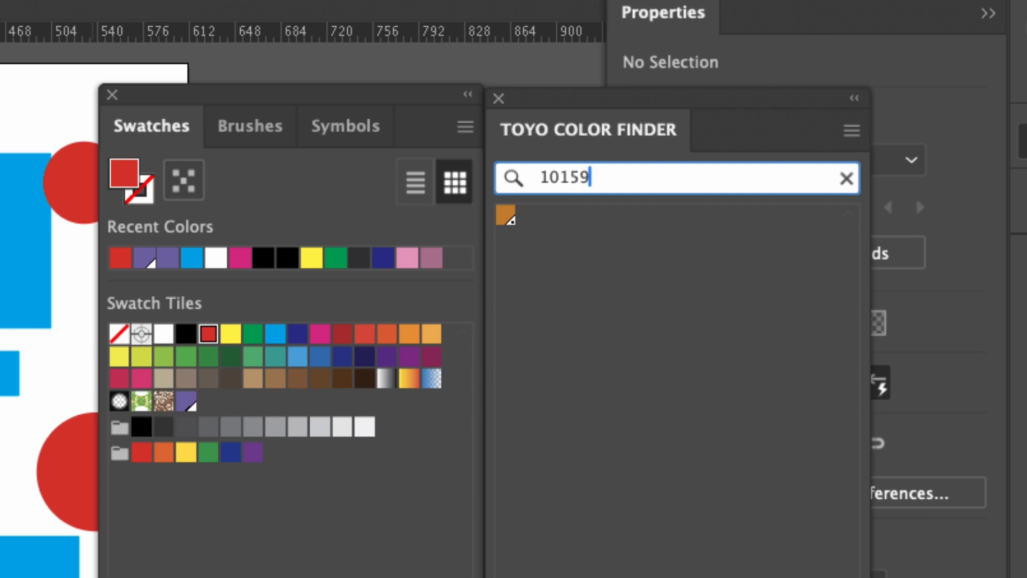
pyautogui.click(505, 215)
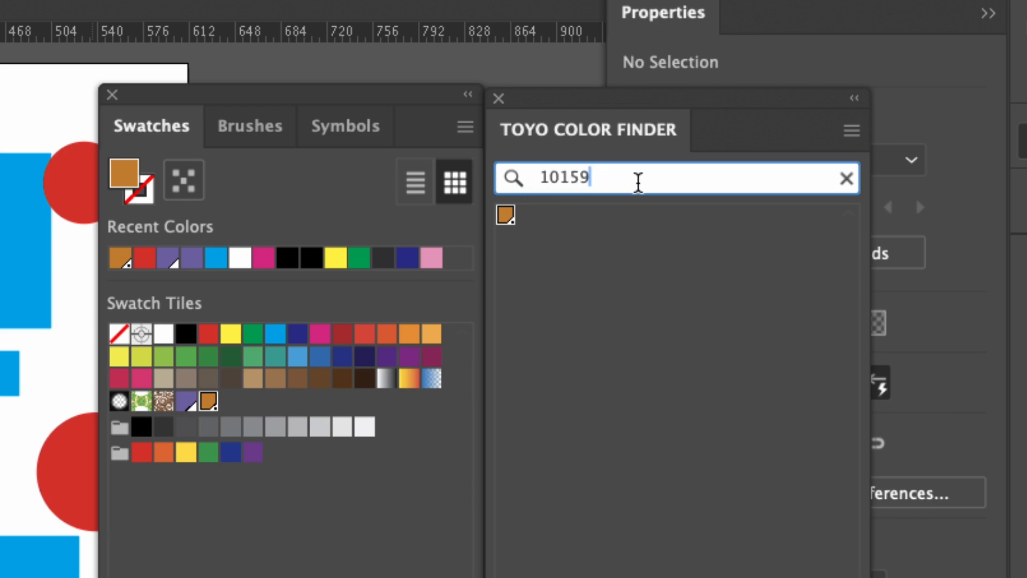
# Clear the library search, find TOYO color 10025, add it to the document's swatches, and close the library
pyautogui.click(847, 178)
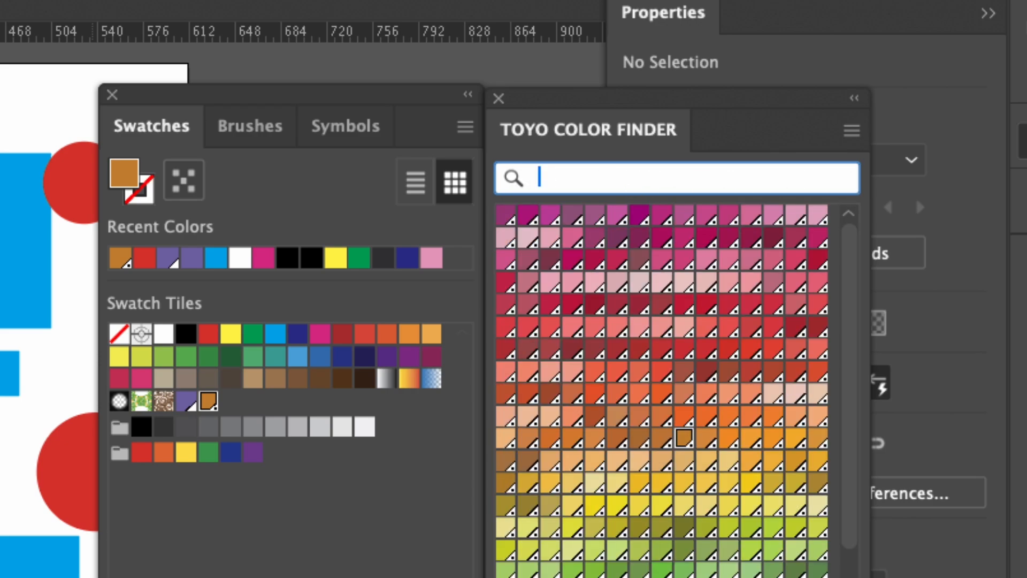
pyautogui.write('1002')
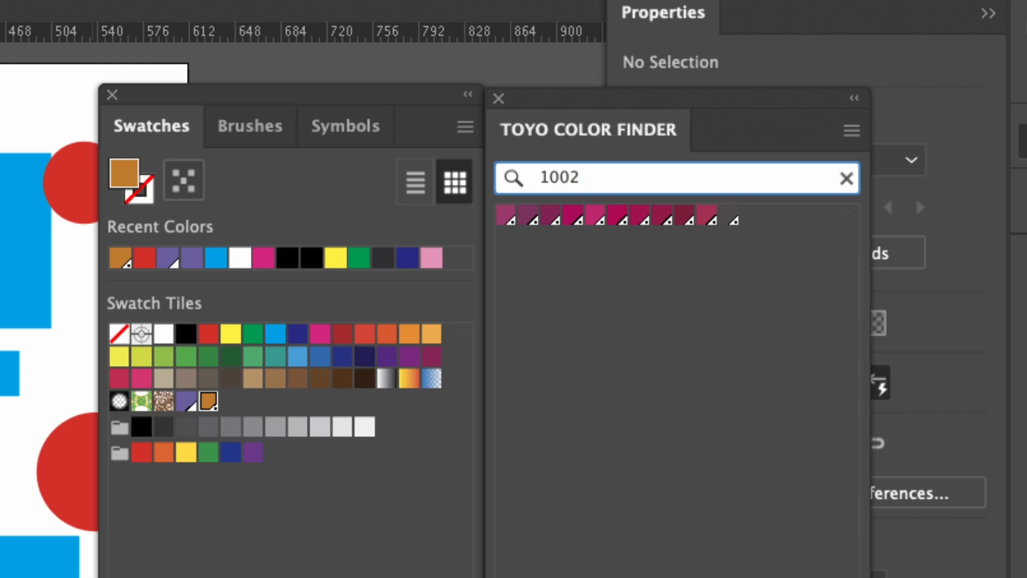
pyautogui.write('5')
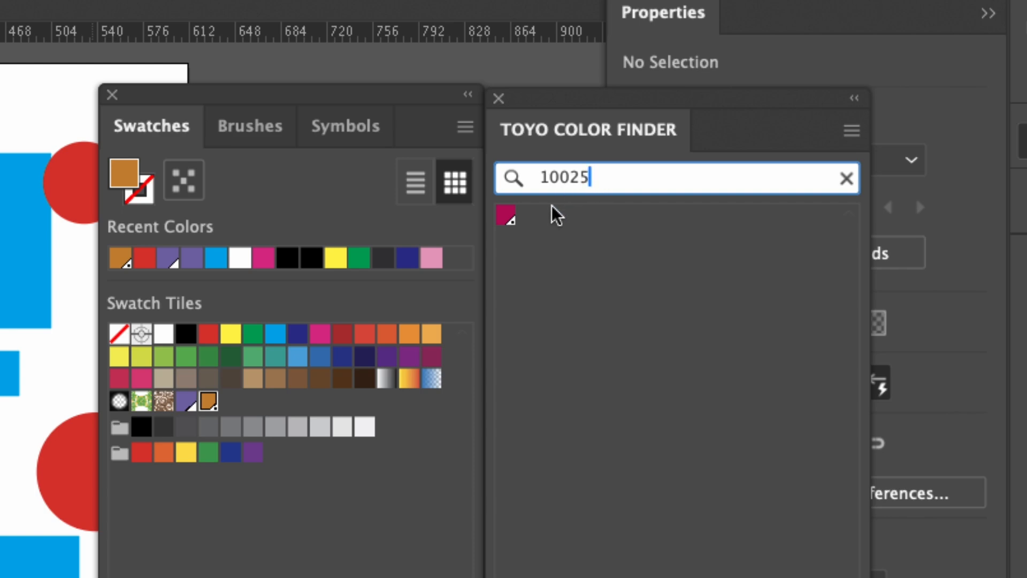
pyautogui.click(503, 217)
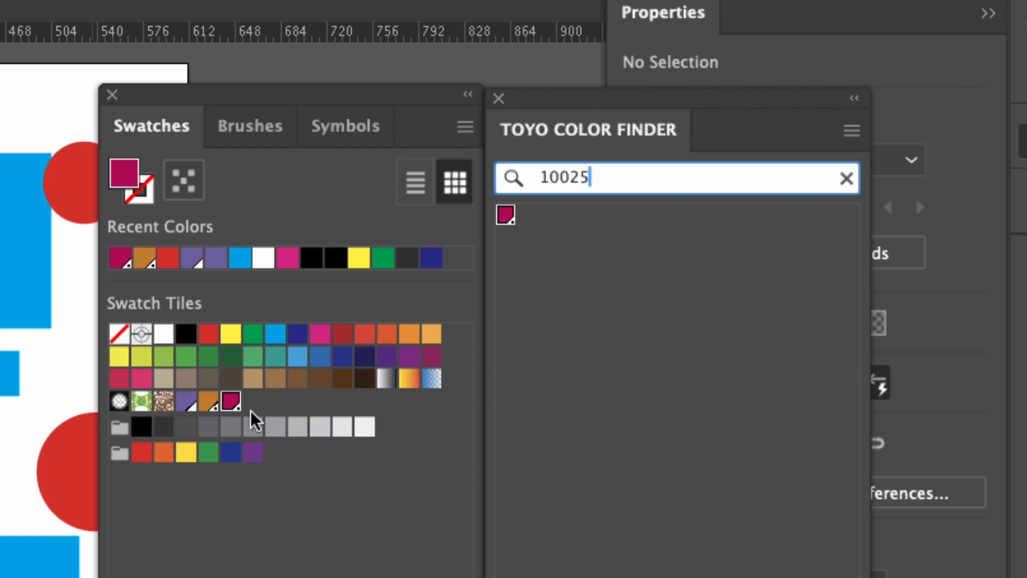
pyautogui.click(499, 99)
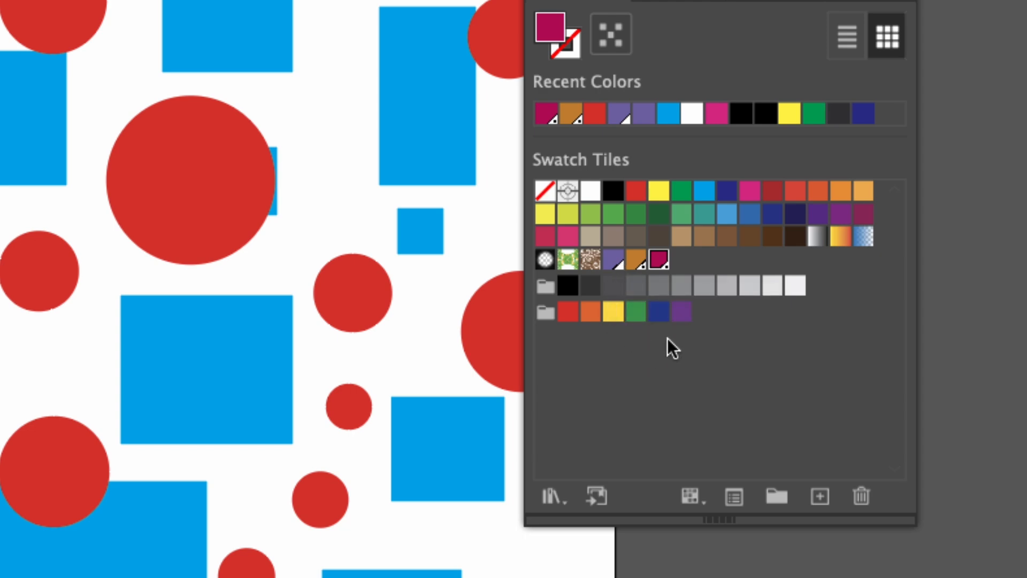
# Move the Swatches panel away from the artwork, beside the artboard
pyautogui.click(733, 382)
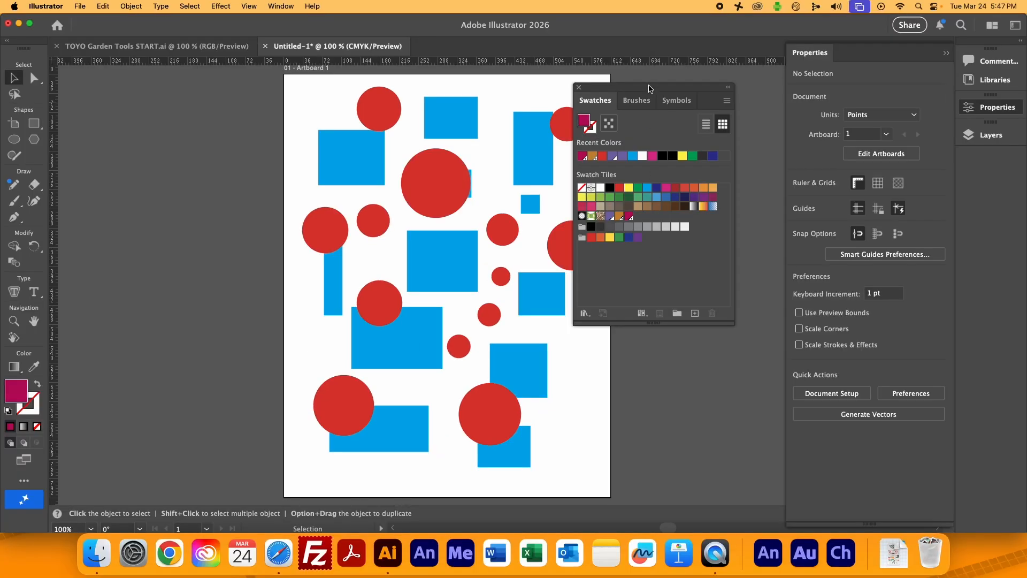
pyautogui.moveTo(649, 85); pyautogui.dragTo(687, 85)
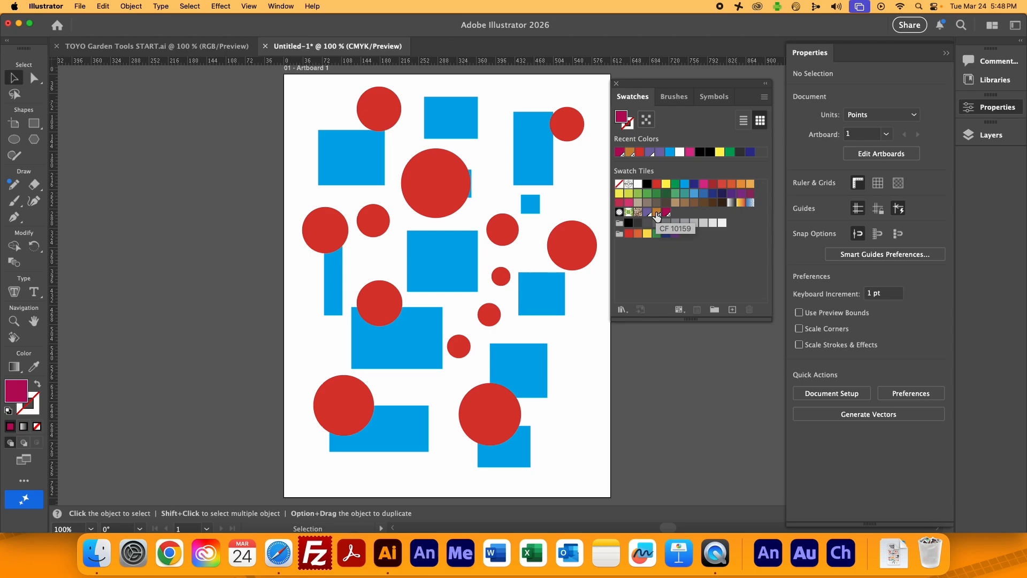
# Try filling the tall blue rectangle and the small blue square one by one with CF 10159, and undo both fills
pyautogui.click(531, 151)
pyautogui.click(657, 213)
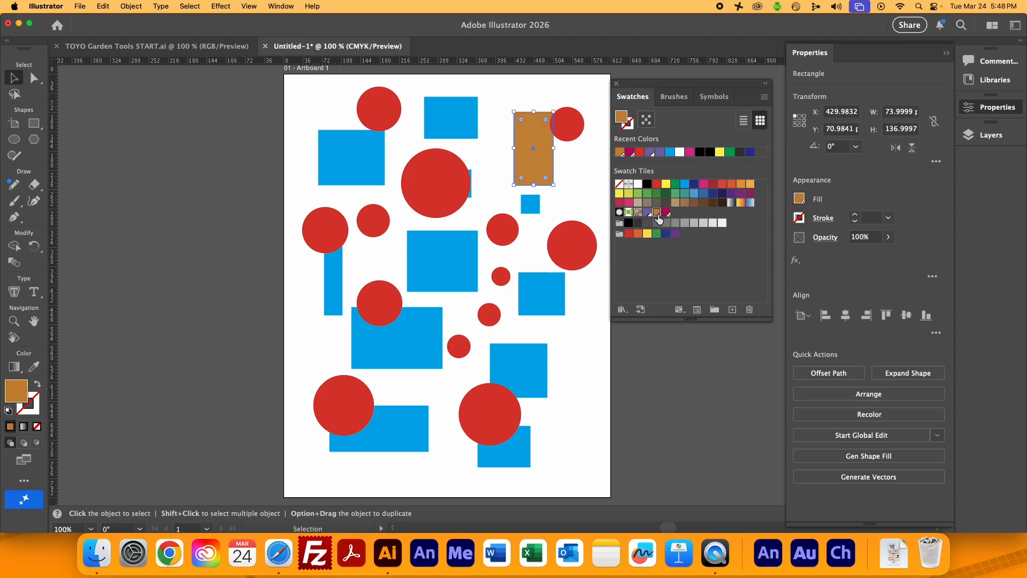
pyautogui.click(530, 203)
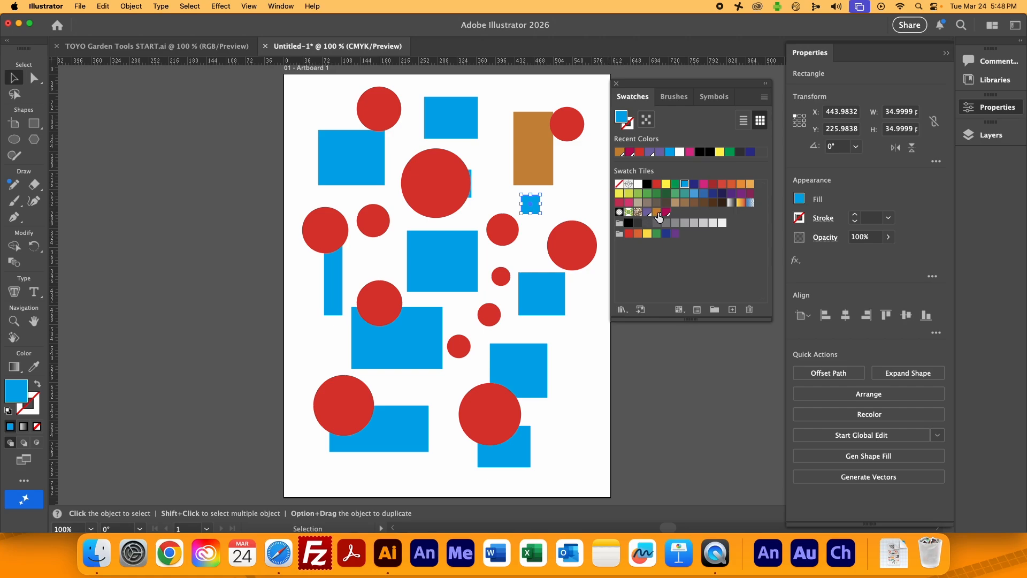
pyautogui.click(657, 213)
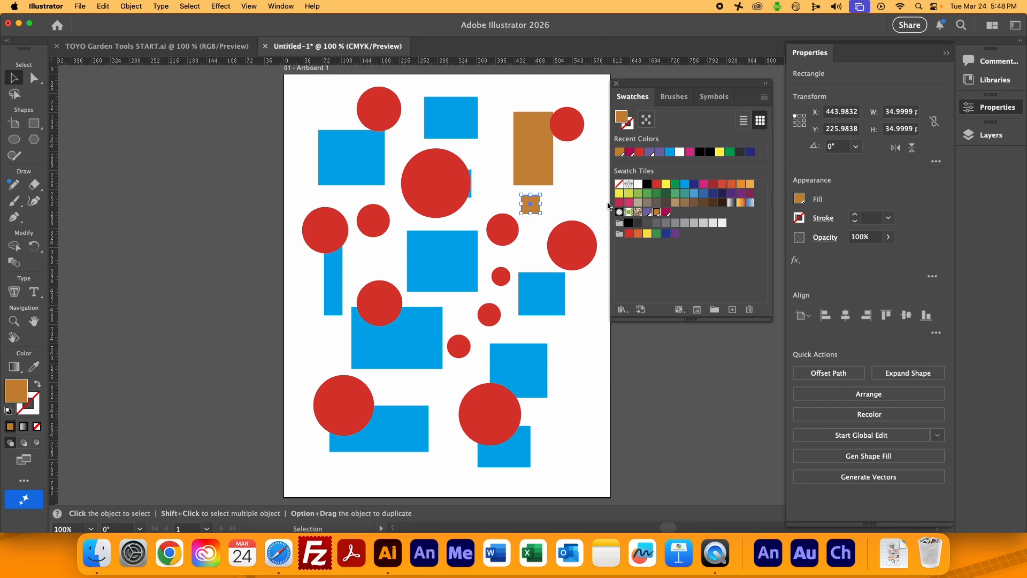
pyautogui.press('super+z')
pyautogui.press('super+z')
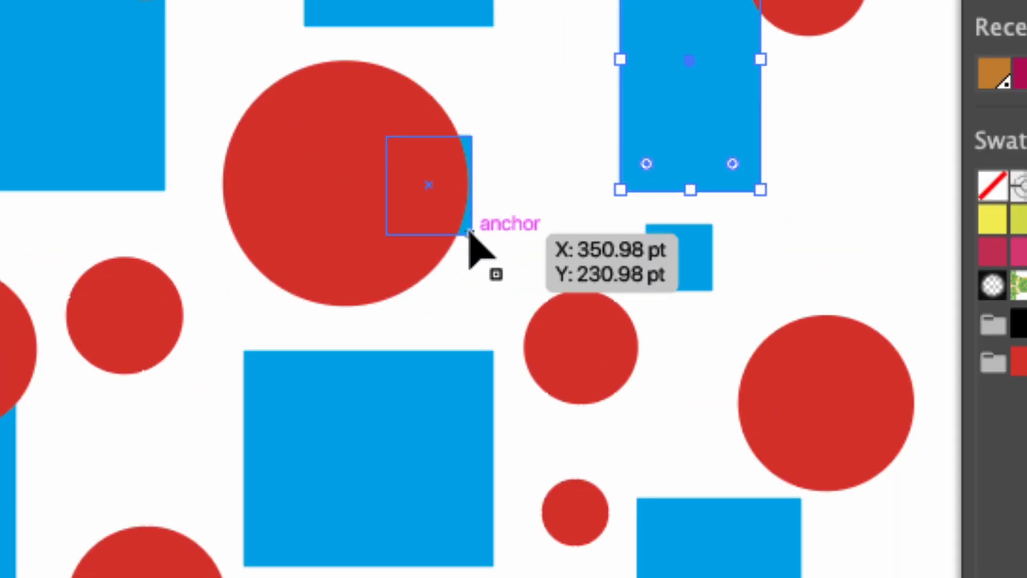
pyautogui.click(525, 228)
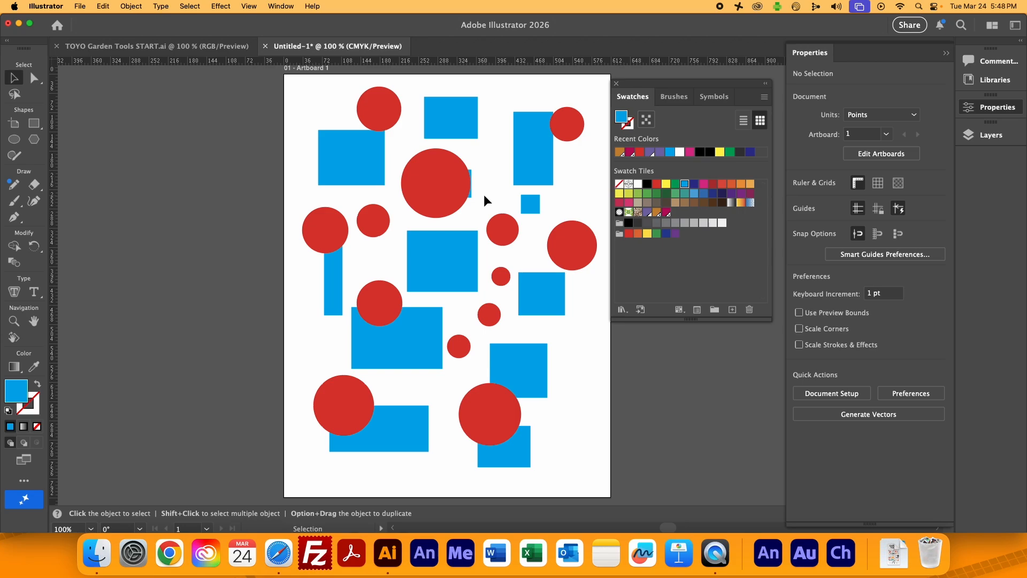
pyautogui.click(431, 185)
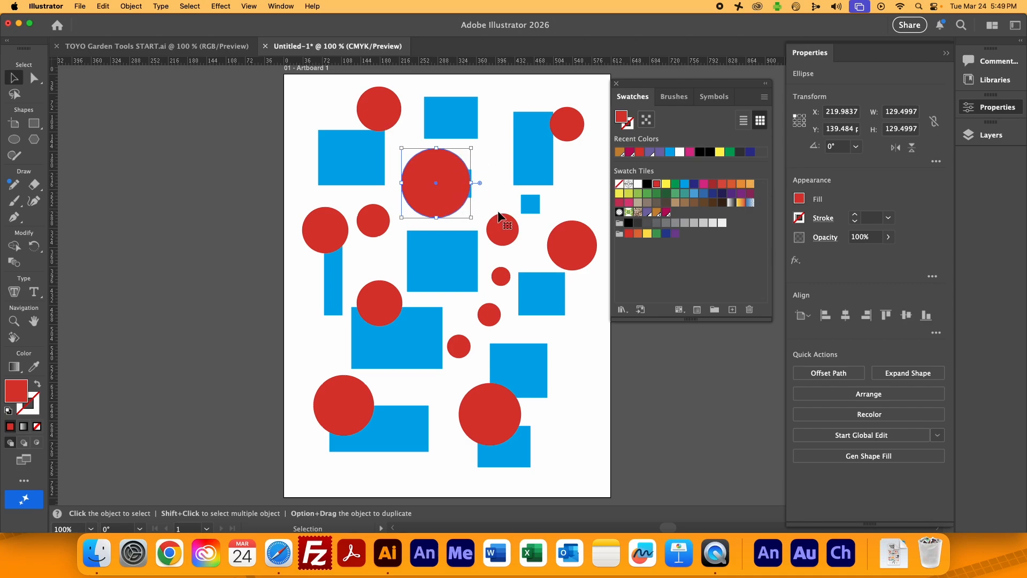
pyautogui.click(572, 195)
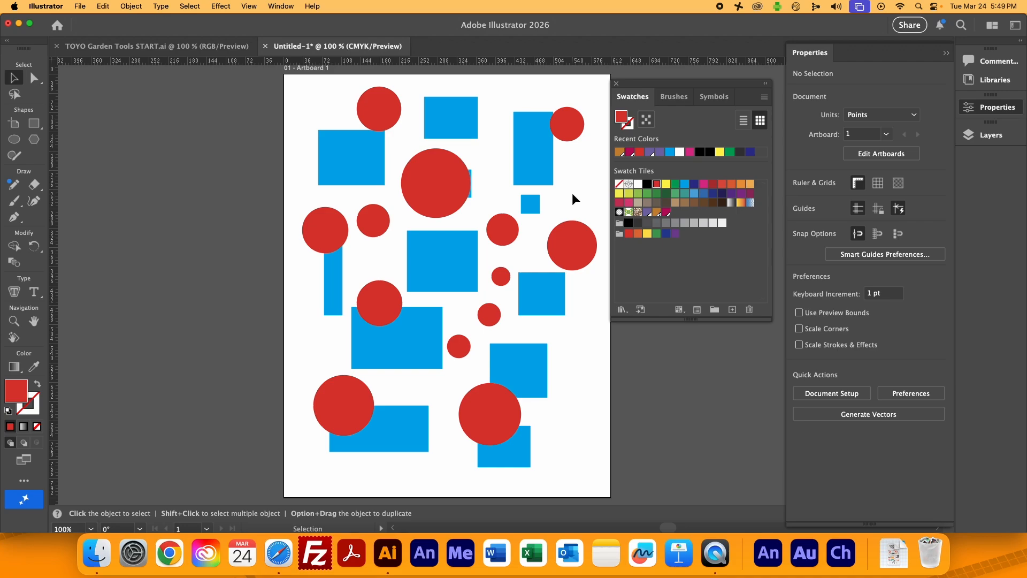
# Select every object with the same fill color as the tall blue rectangle and fill them all with CF 10159
pyautogui.click(529, 154)
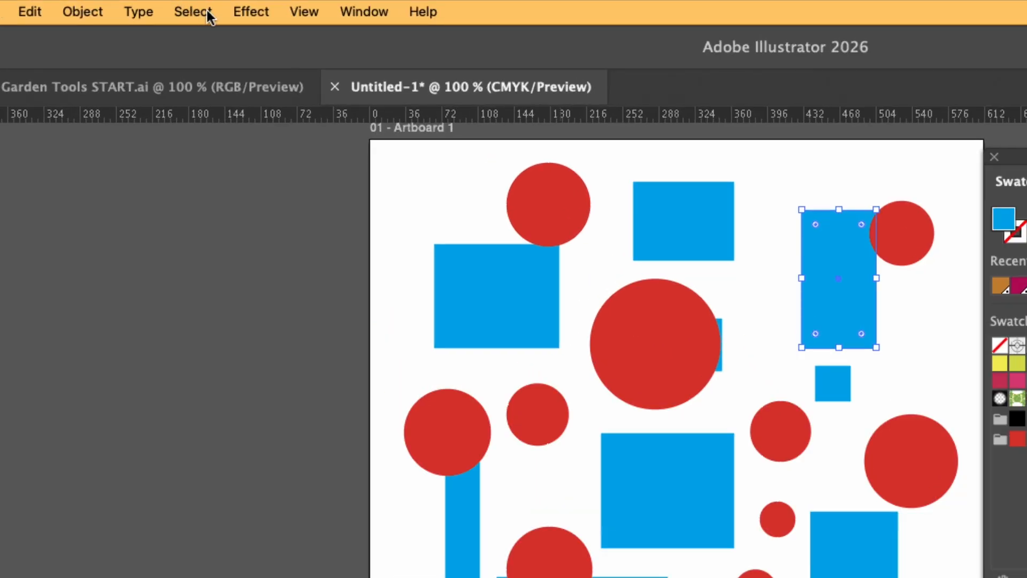
pyautogui.click(207, 11)
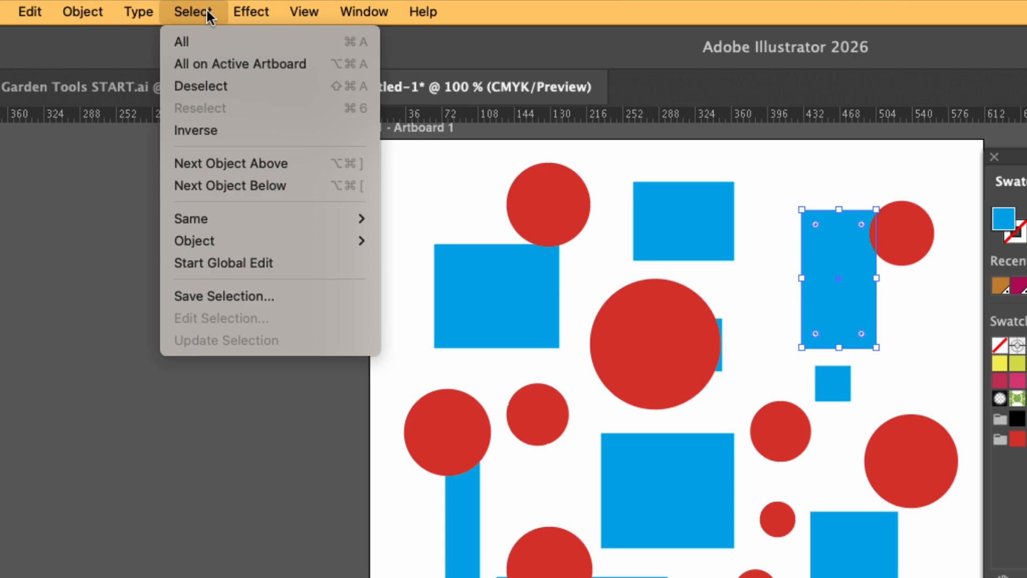
pyautogui.moveTo(252, 216)
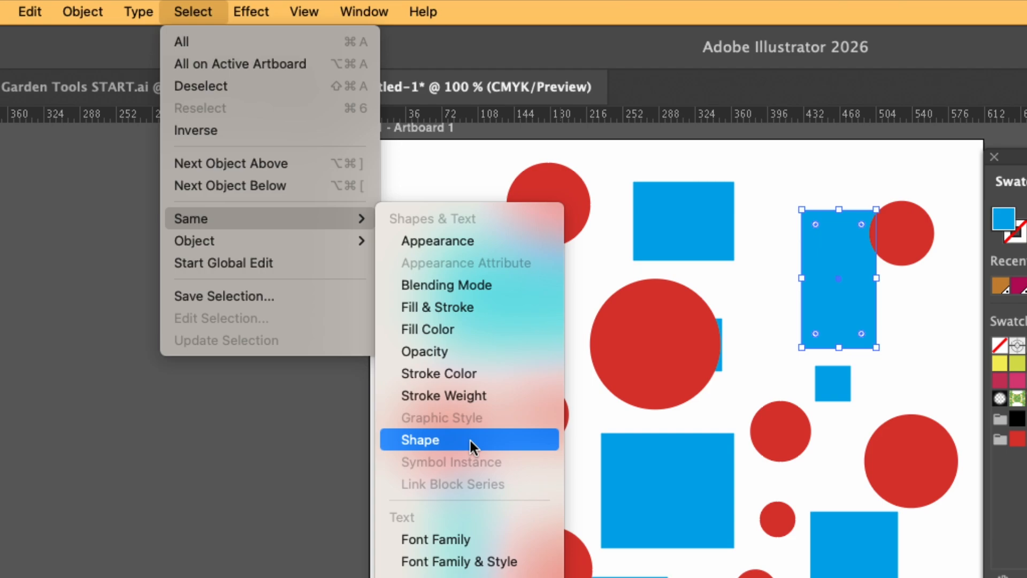
pyautogui.click(475, 330)
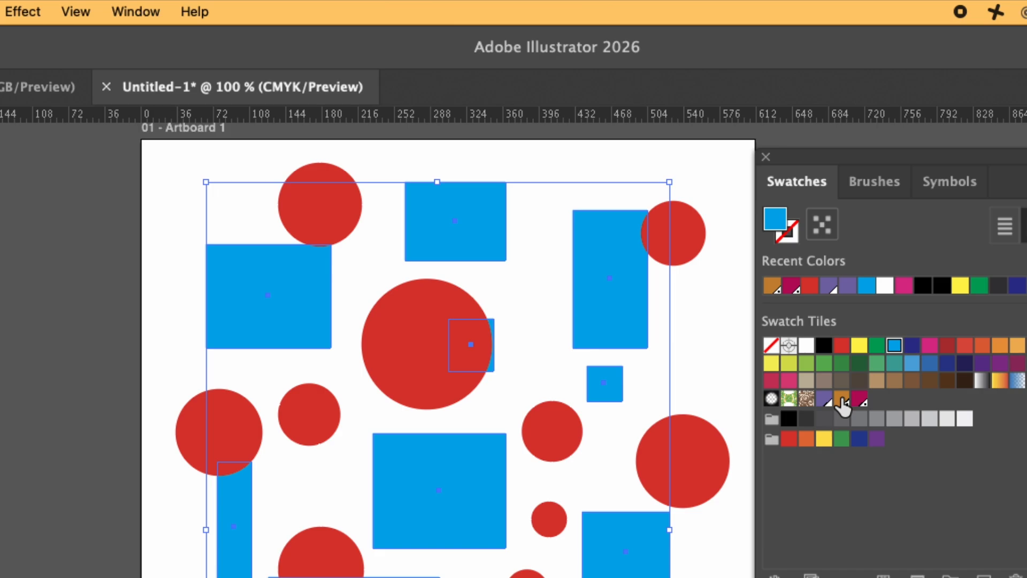
pyautogui.click(841, 399)
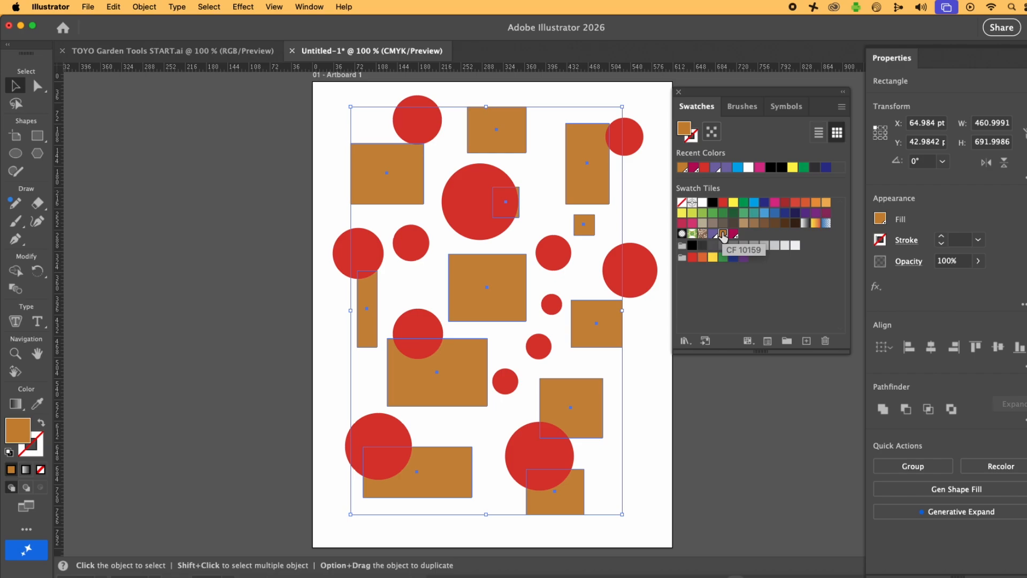
pyautogui.click(644, 214)
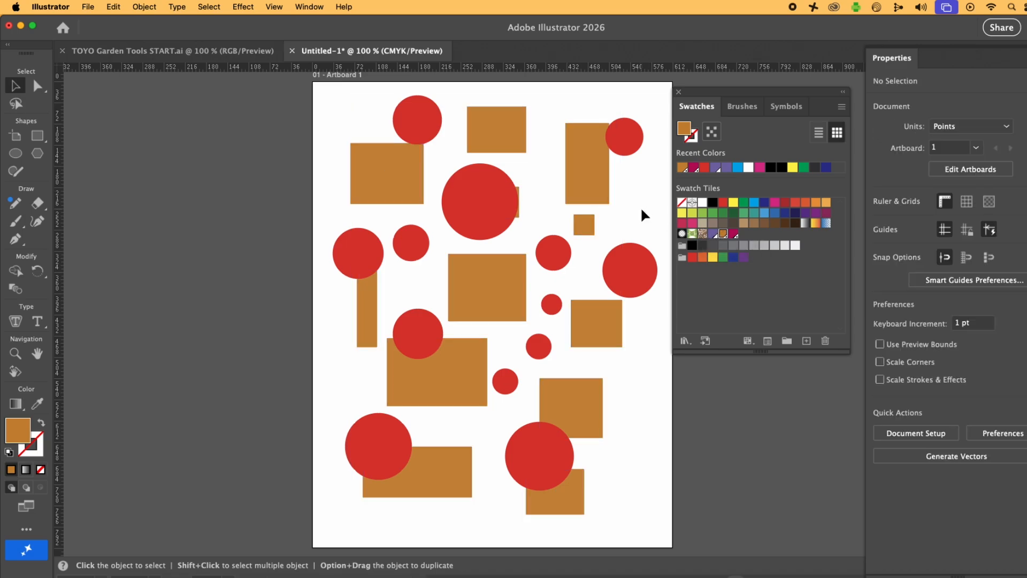
# Select every object with the same fill color as the upper red circle and fill them all with the TOYO 10025 swatch
pyautogui.click(630, 137)
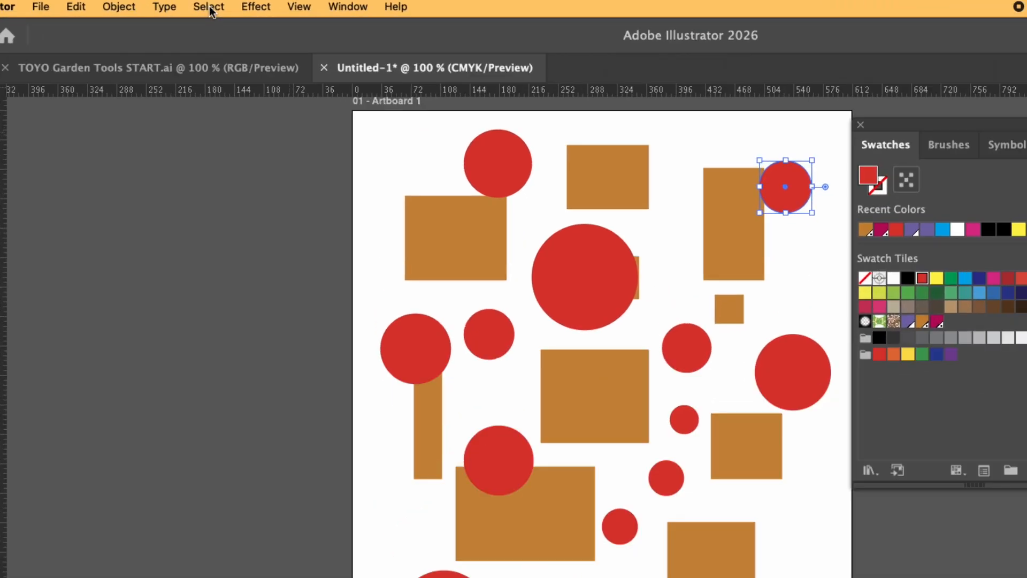
pyautogui.click(209, 8)
pyautogui.moveTo(236, 175)
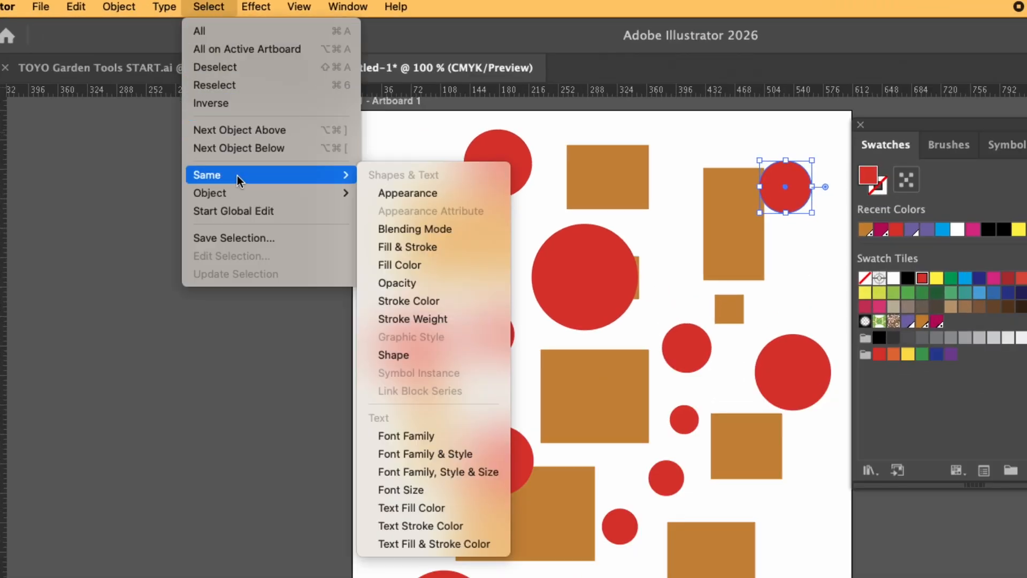
pyautogui.click(406, 265)
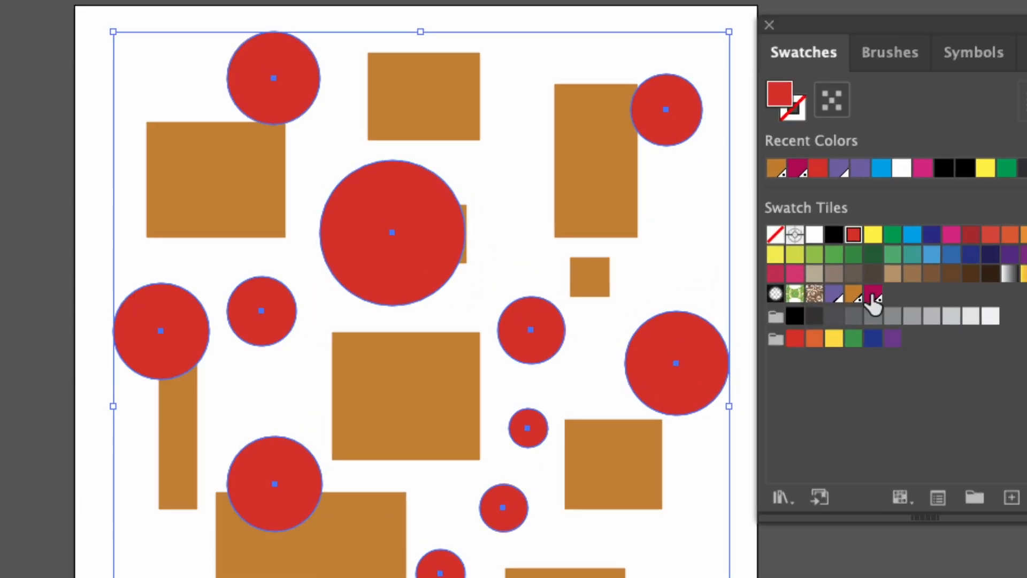
pyautogui.click(873, 294)
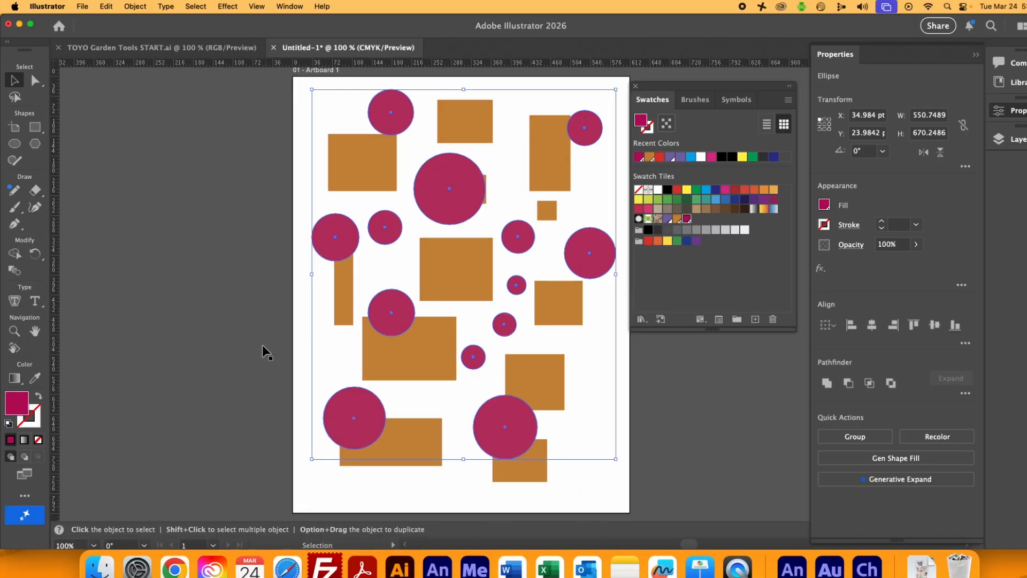
pyautogui.click(5, 546)
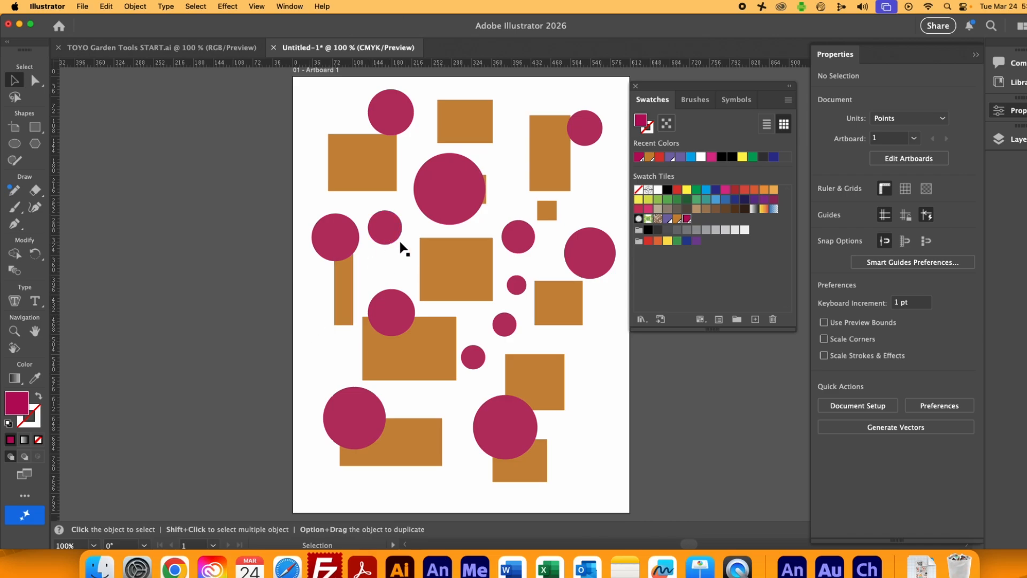
# Fill the smallest circle, just left of a rectangle near mid-page, with the dark purple swatch
pyautogui.click(517, 286)
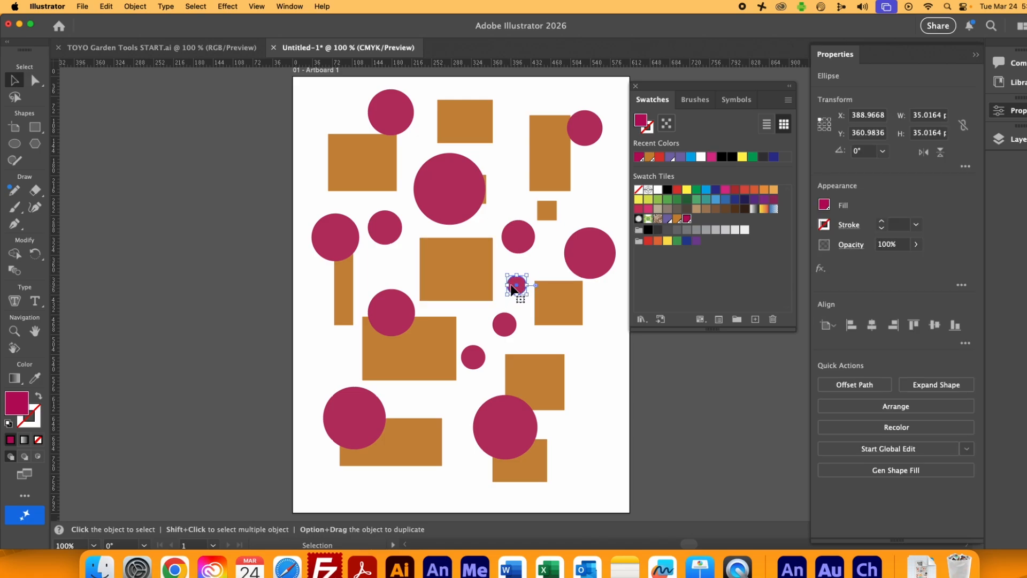
pyautogui.click(774, 199)
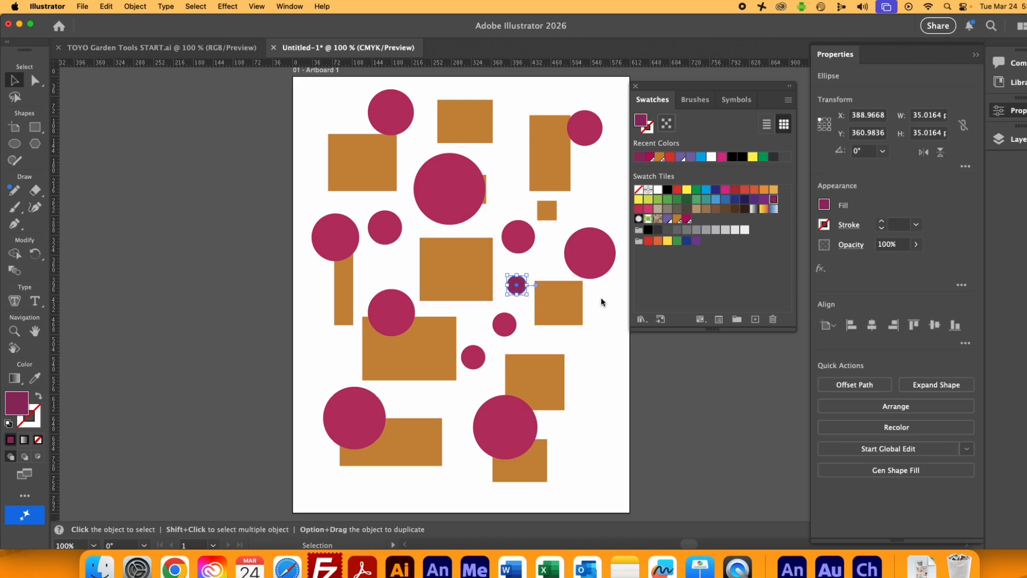
pyautogui.click(619, 375)
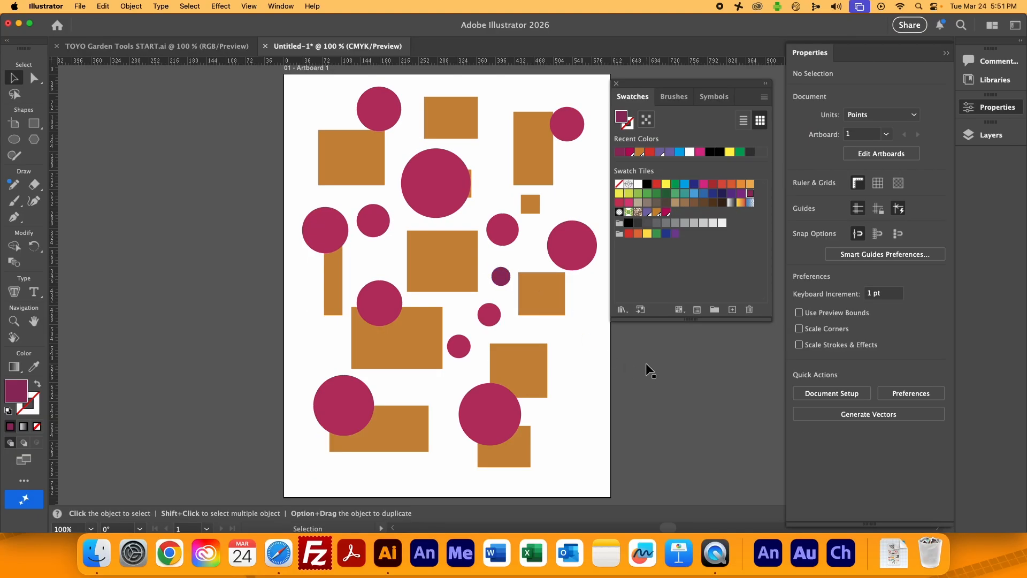
# Select all circles with the same fill color as the large circle at the page's edge, remove them, and undo the removal
pyautogui.click(581, 243)
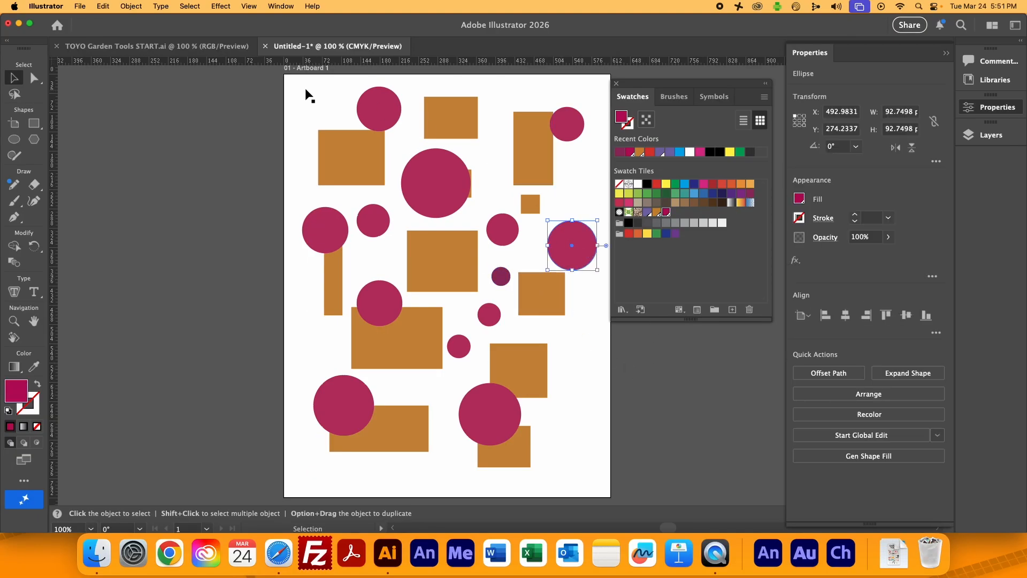
pyautogui.click(189, 6)
pyautogui.moveTo(249, 116)
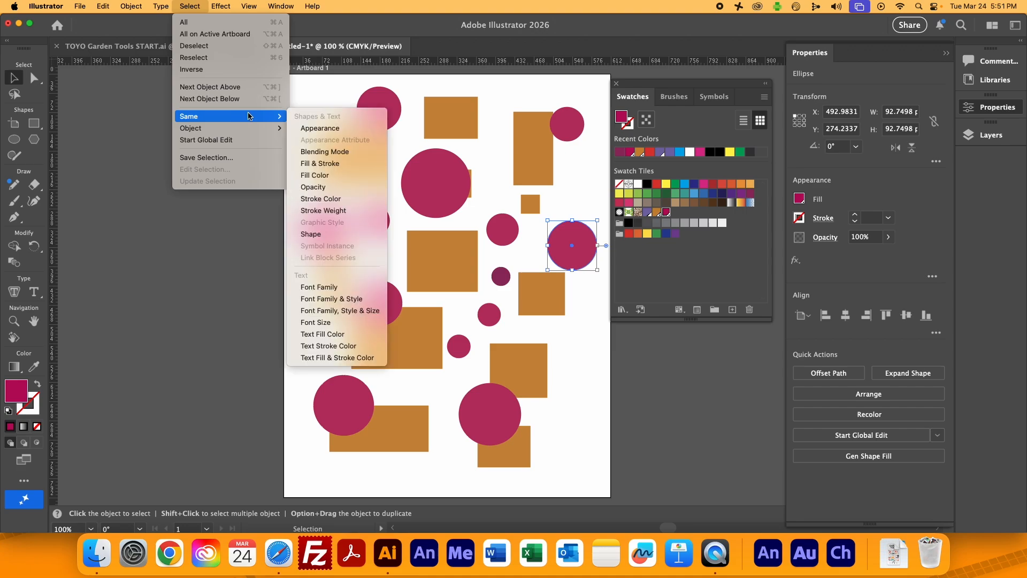
pyautogui.click(337, 176)
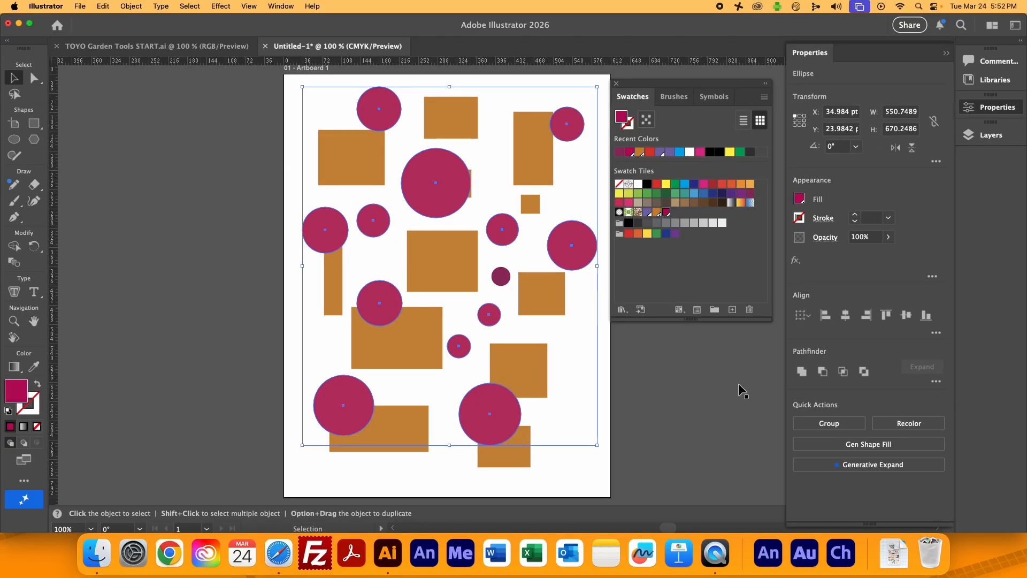
pyautogui.press('a')
pyautogui.press('Delete')
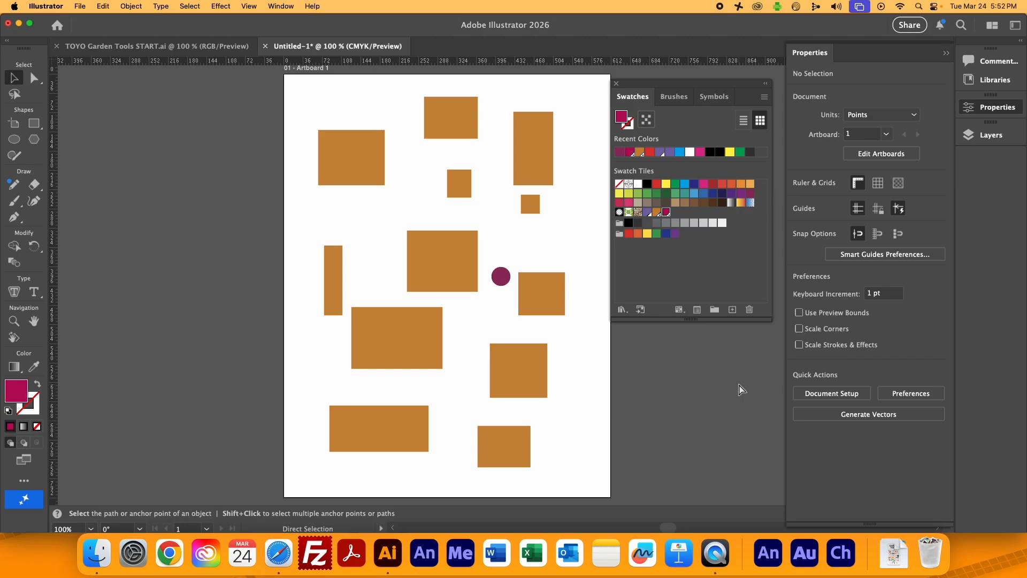
pyautogui.press('super+z')
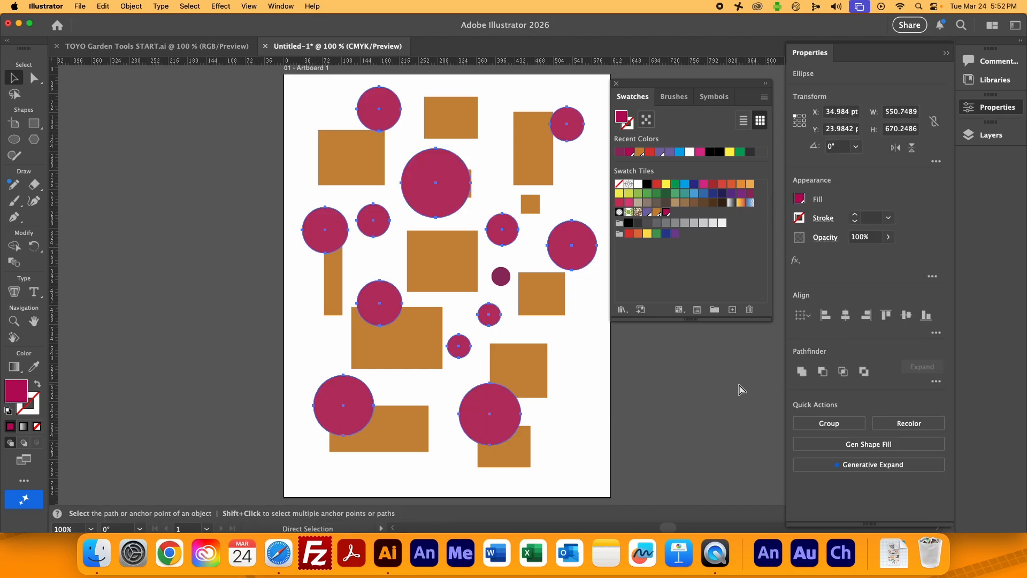
# Hide the selected matching circles, show all hidden objects again, and clear the selection
pyautogui.press('Delete')
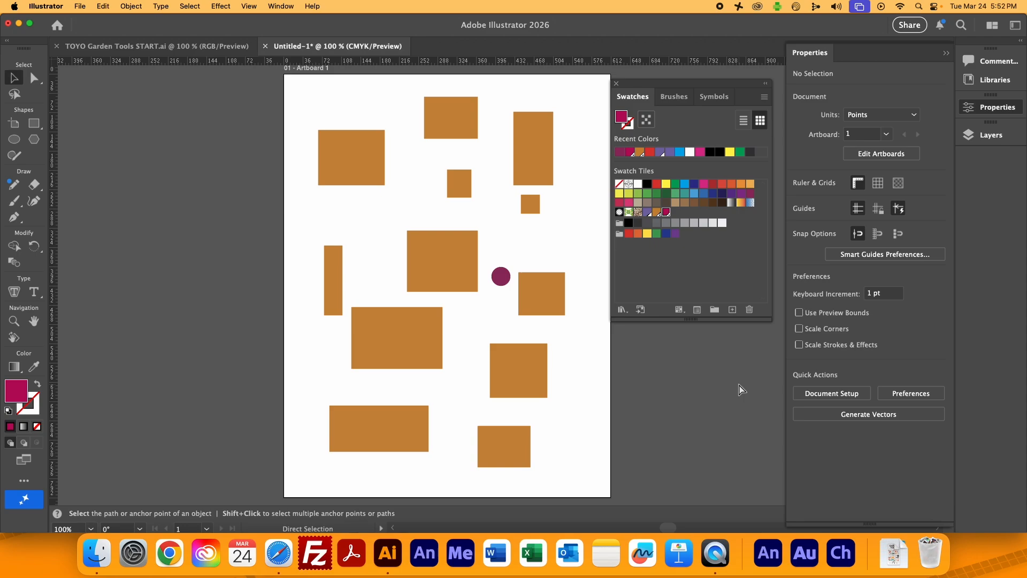
pyautogui.press('alt')
pyautogui.press('alt+super+3')
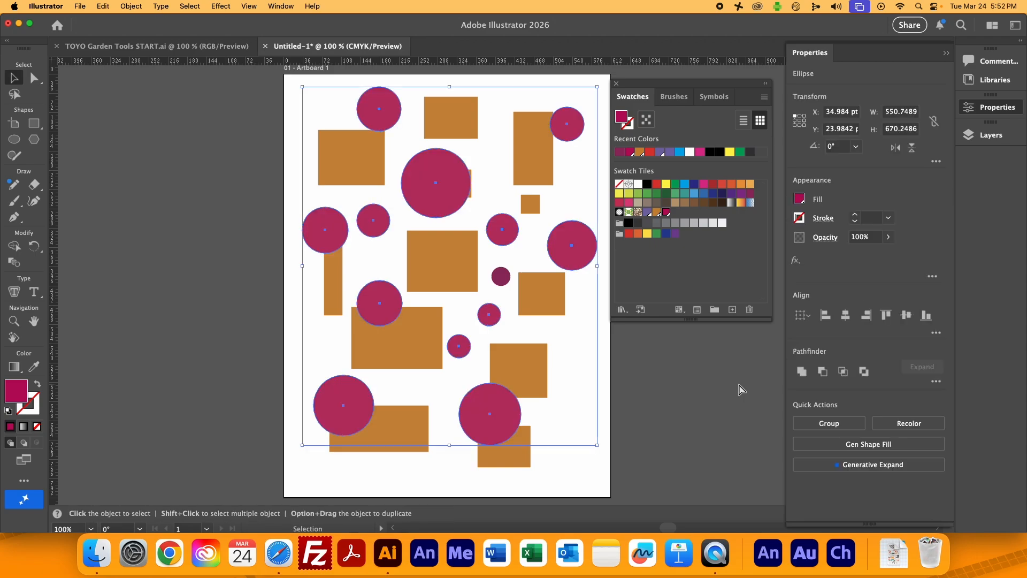
pyautogui.click(740, 389)
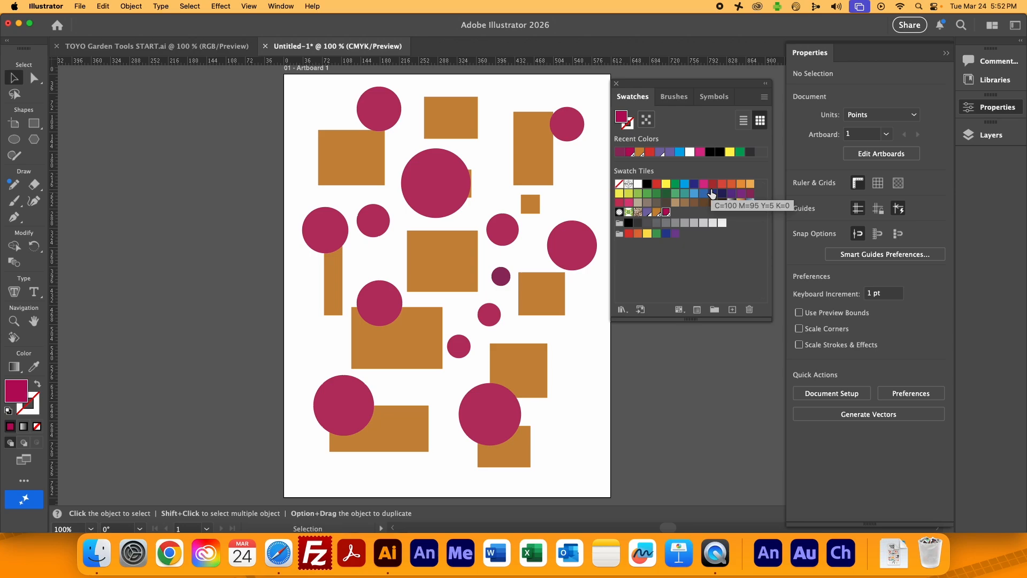
# Select every circle with the same fill color as the upper corner circle and delete them all
pyautogui.click(579, 135)
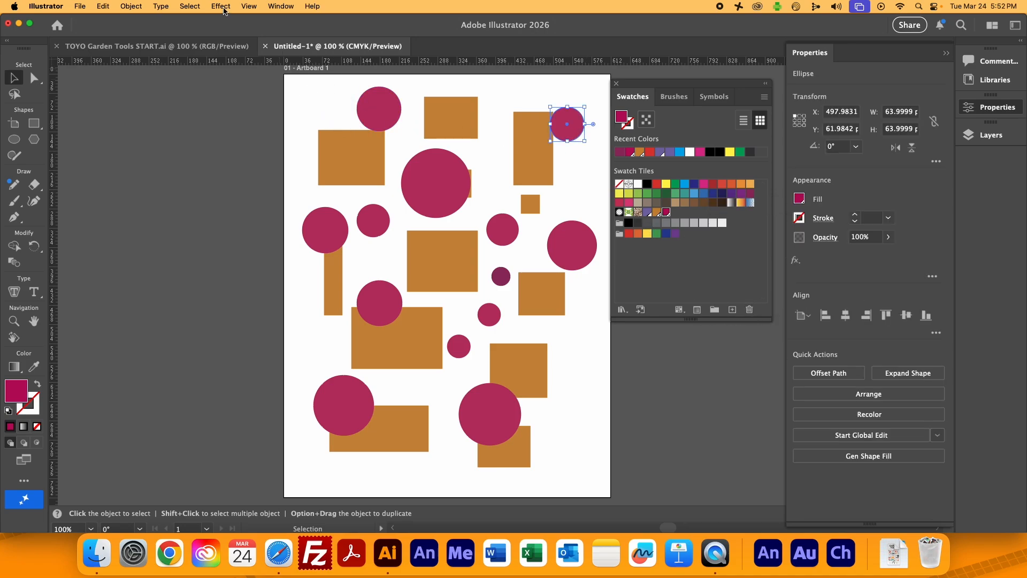
pyautogui.click(190, 6)
pyautogui.moveTo(208, 119)
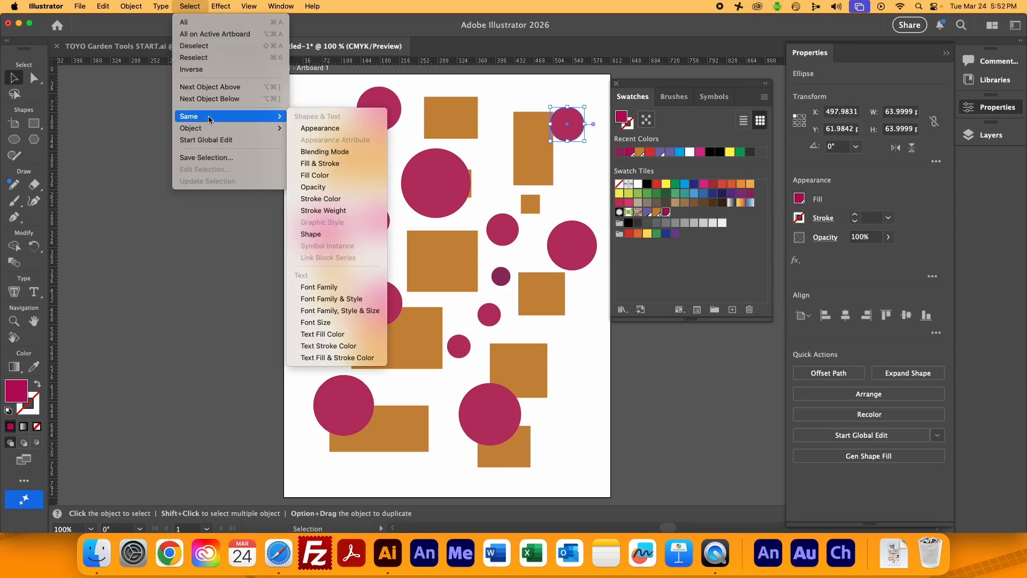
pyautogui.click(333, 175)
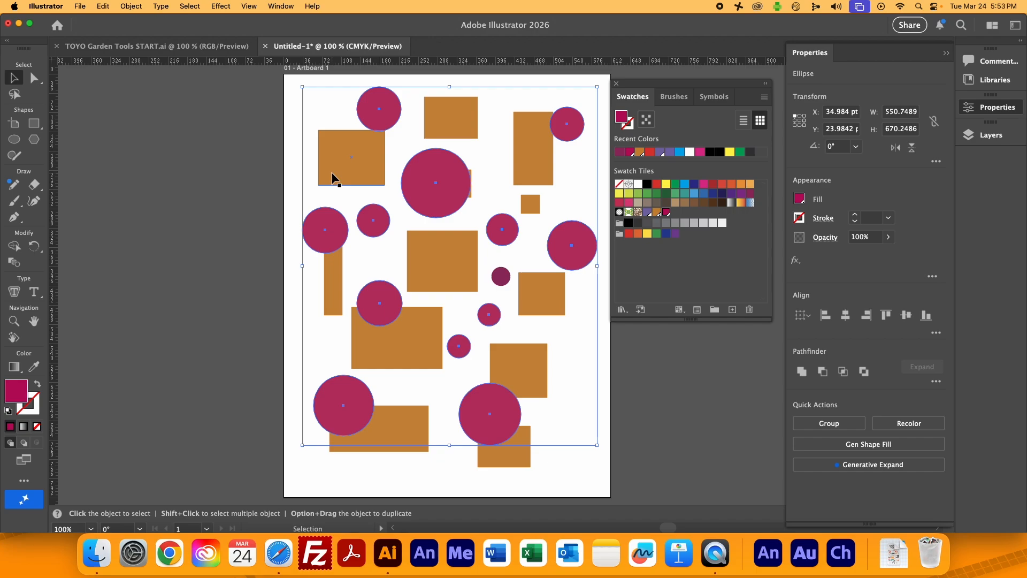
pyautogui.press('Delete')
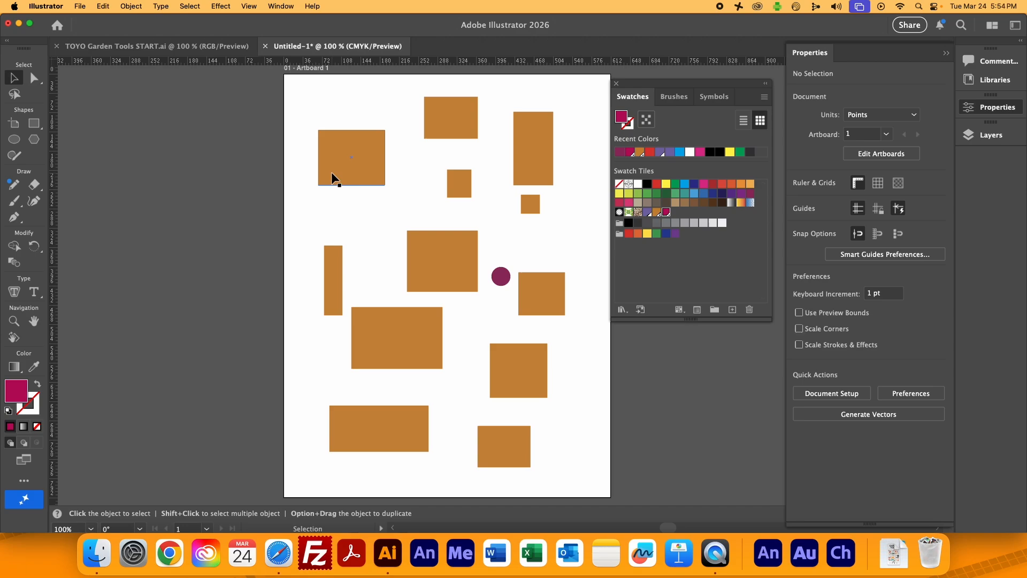
# Show all the hidden circles again and review the object commands for hiding and showing
pyautogui.press('alt+super+3')
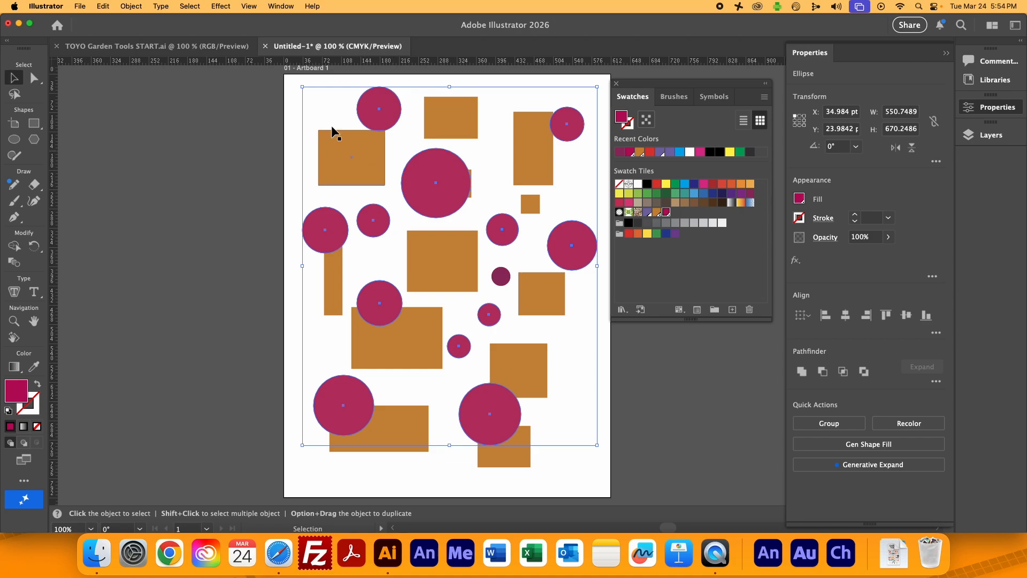
pyautogui.click(131, 6)
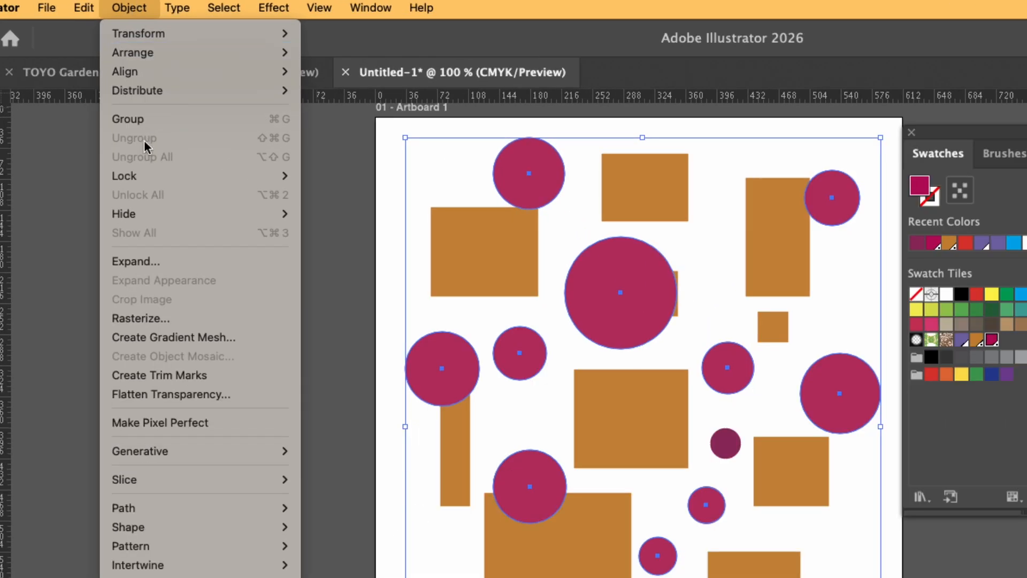
pyautogui.moveTo(166, 215)
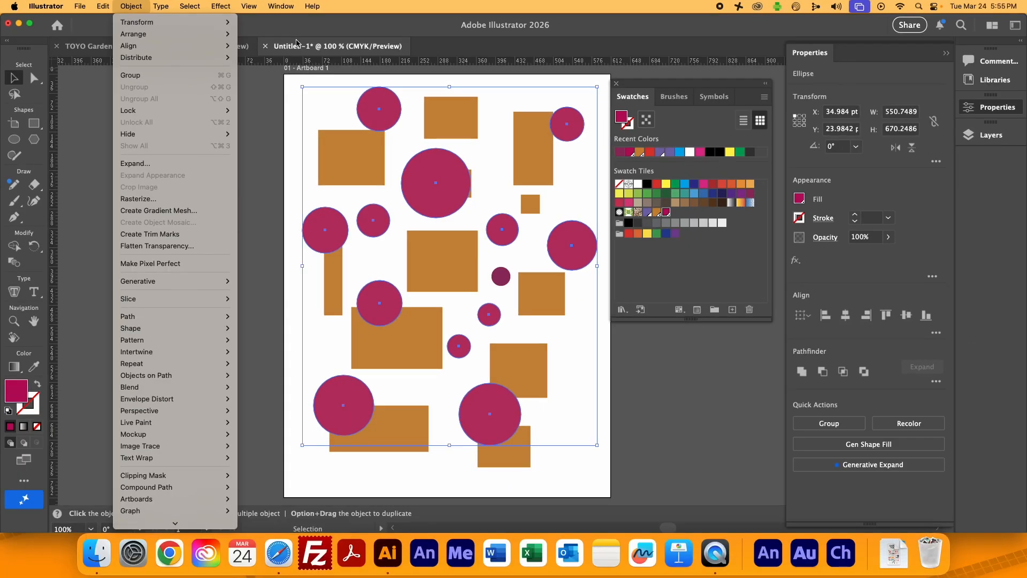
pyautogui.click(473, 3)
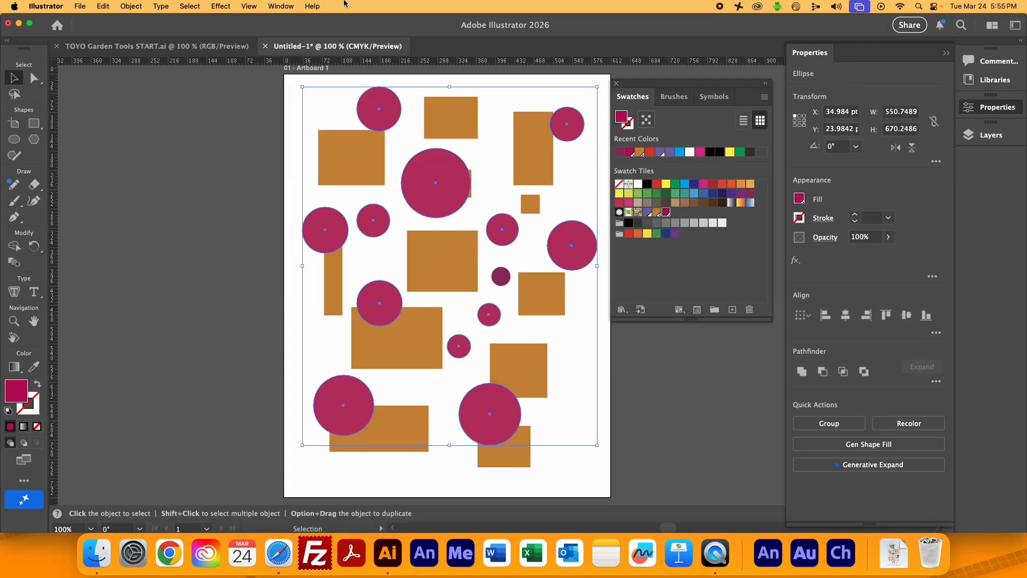
# With the selected circles hidden, fill the remaining small purple circle with the magenta swatch, and show the hidden circles again
pyautogui.press('Delete')
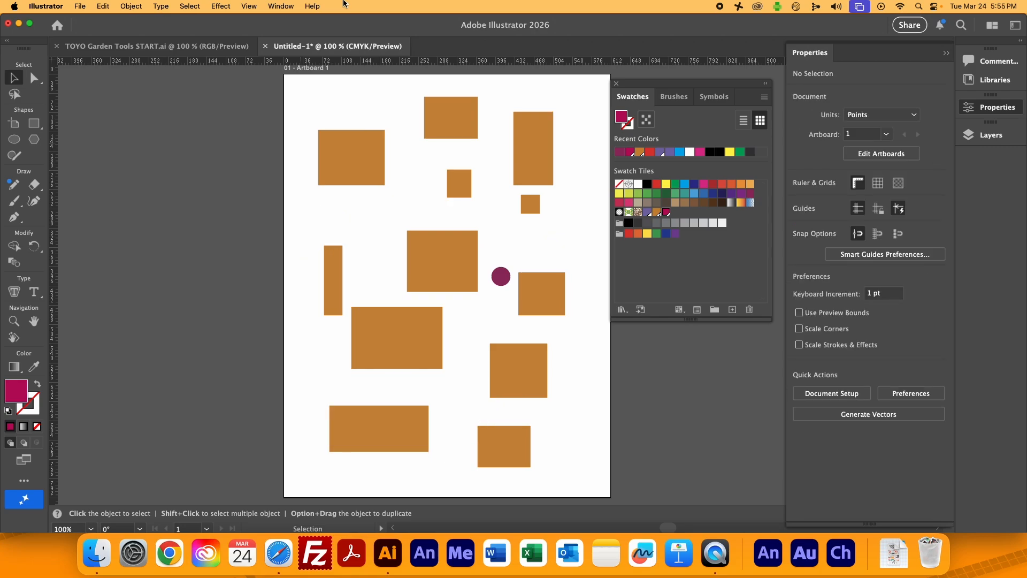
pyautogui.click(500, 277)
pyautogui.click(666, 212)
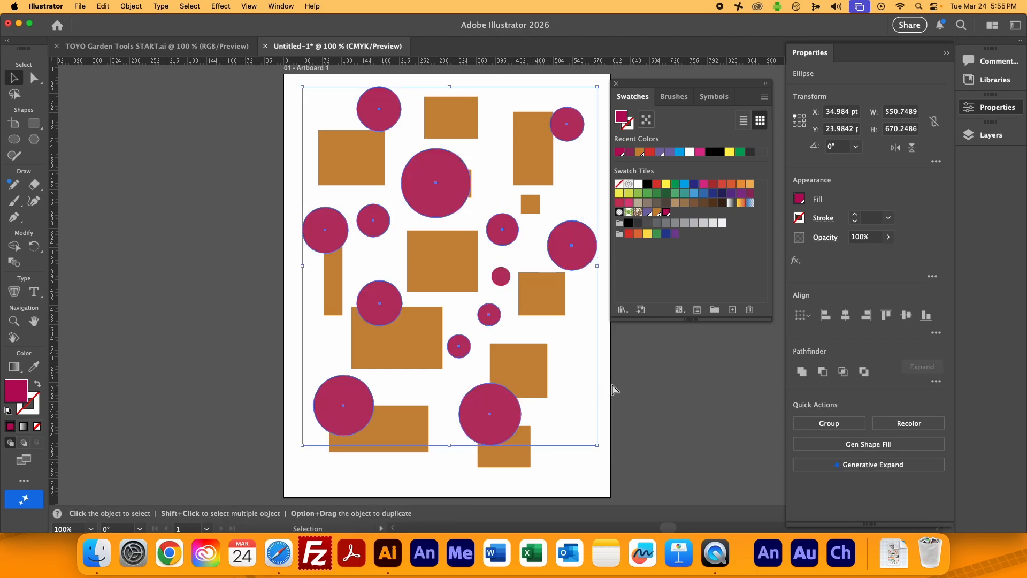
pyautogui.click(625, 377)
# Select every circle with the same fill color as the large circle near the page's edge, delete them, and undo the deletion
pyautogui.click(581, 239)
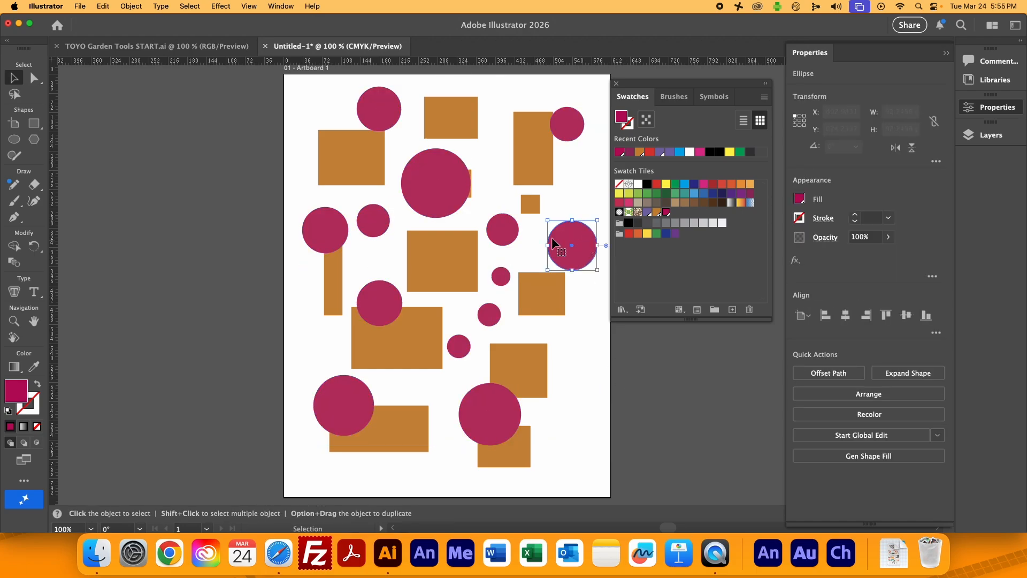
pyautogui.click(190, 6)
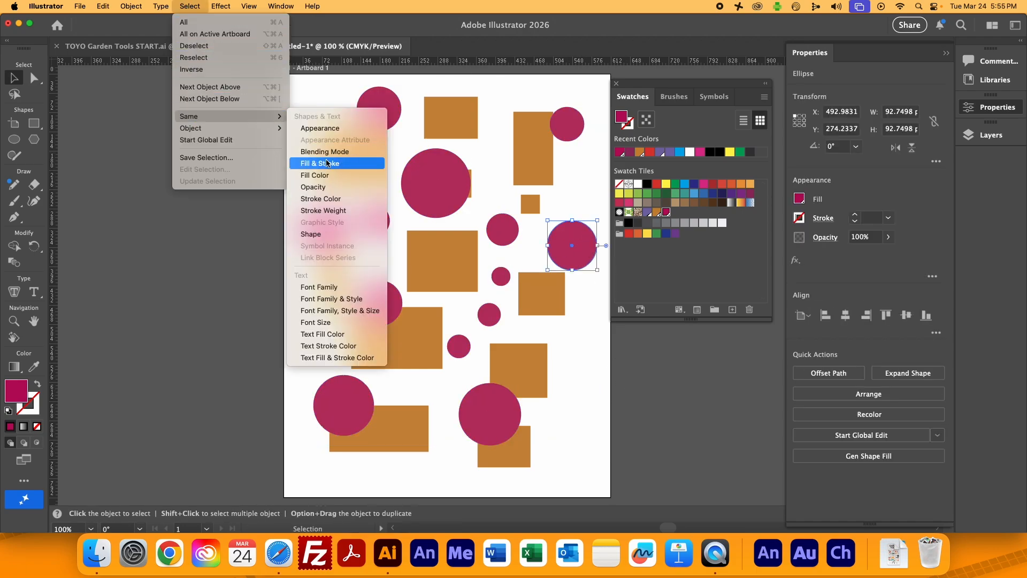
pyautogui.click(329, 177)
pyautogui.press('Delete')
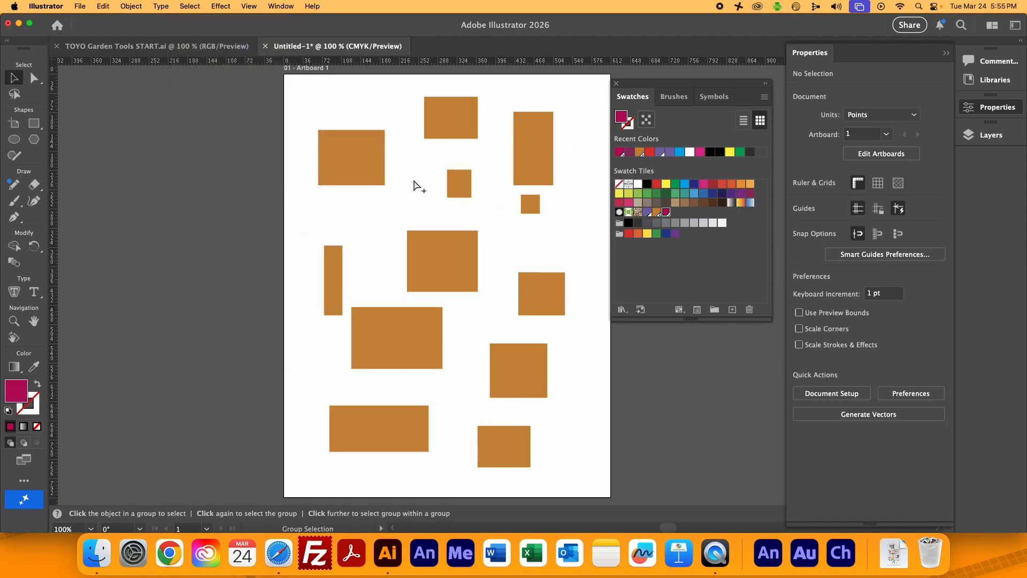
pyautogui.press('super+z')
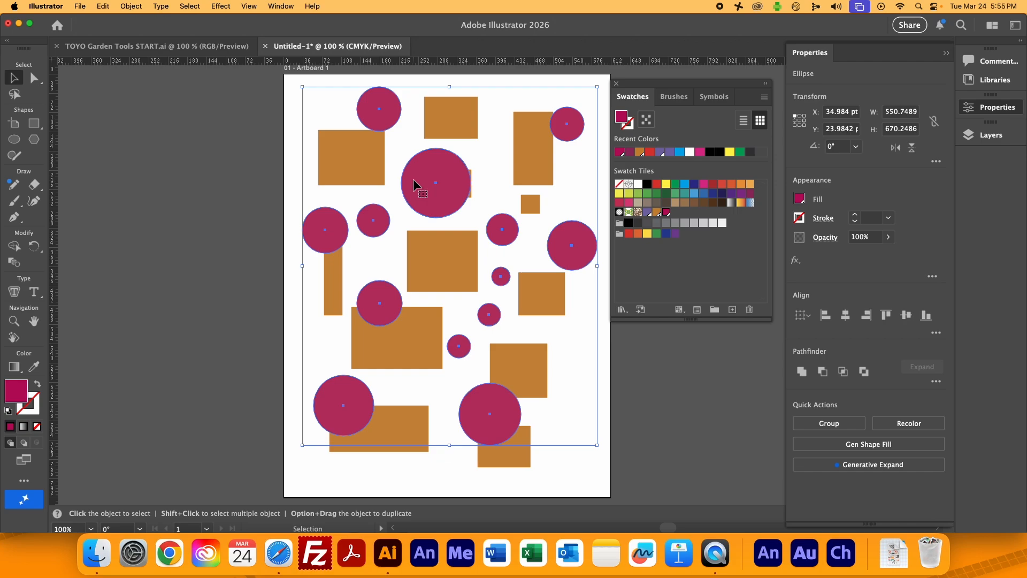
pyautogui.click(256, 163)
# Select every rectangle with the same orange-brown fill color, delete them, undo the deletion, and clear the selection
pyautogui.click(343, 159)
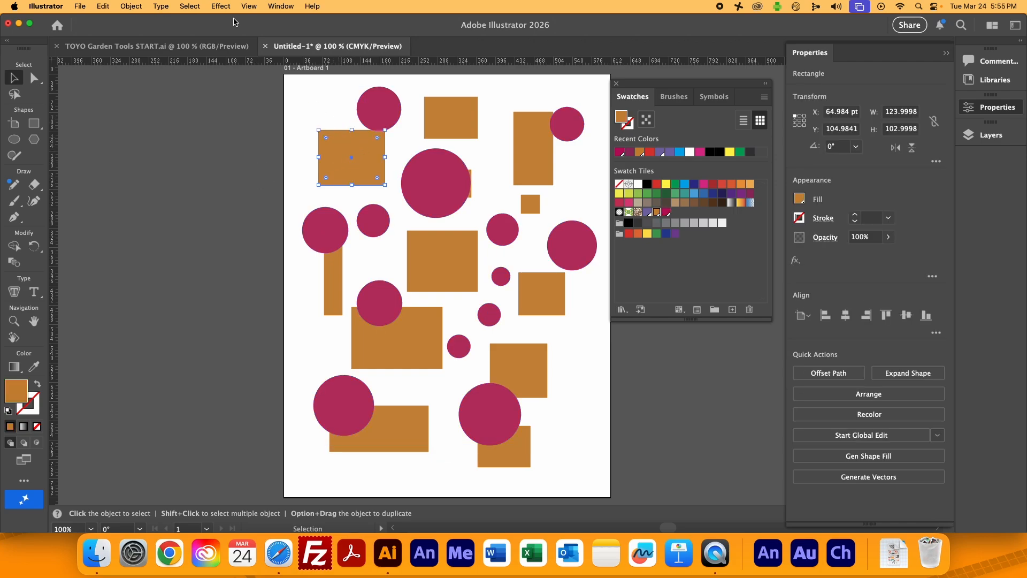
pyautogui.click(190, 5)
pyautogui.moveTo(203, 118)
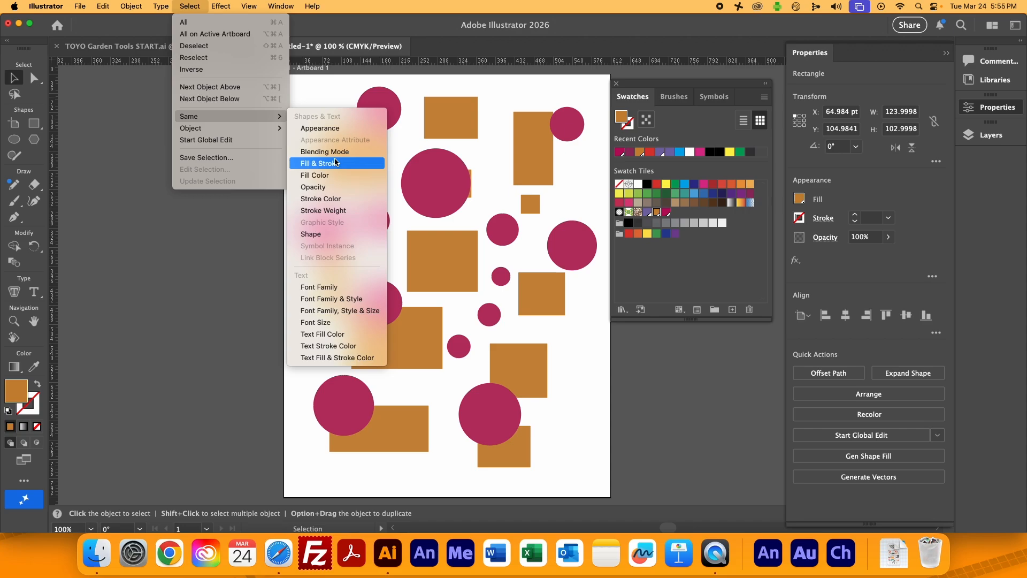
pyautogui.click(332, 174)
pyautogui.press('a')
pyautogui.press('Delete')
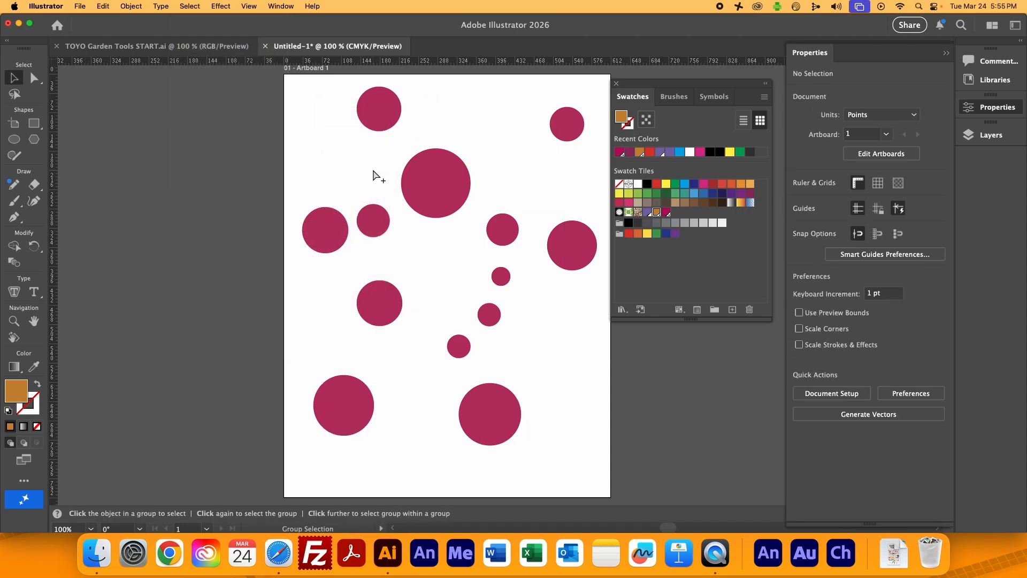
pyautogui.press('super+z')
pyautogui.click(255, 170)
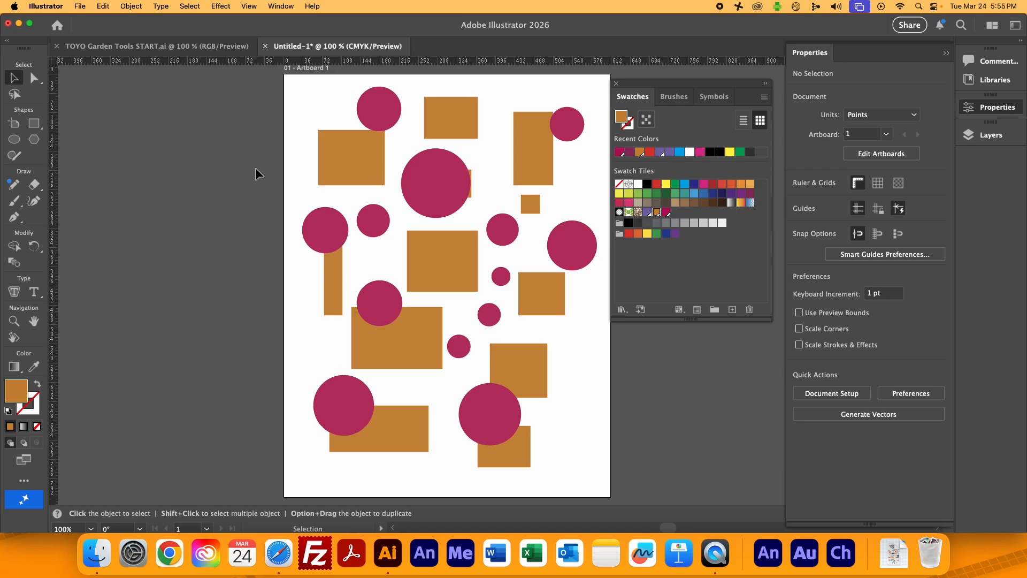